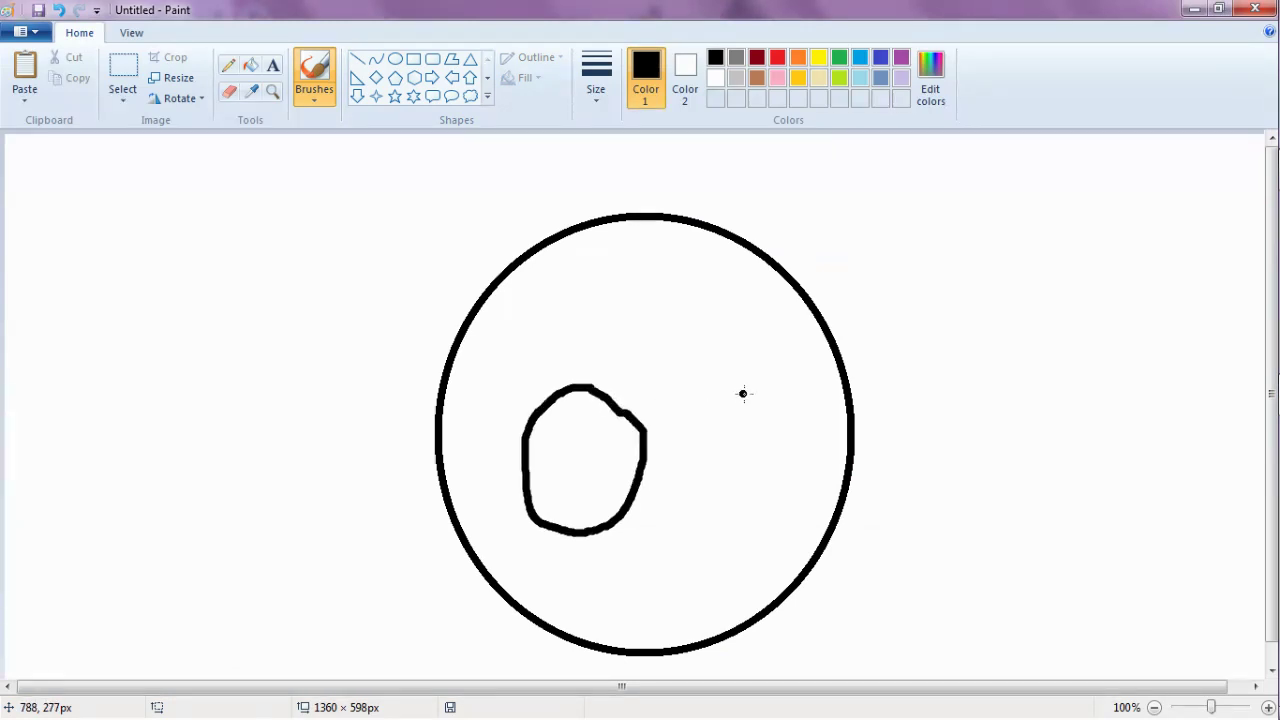
Brush a second eye beside the round one inside the face circle, and undo both eyes
{"action": "mouse_move", "coordinate": [717, 393]}
{"action": "left_mouse_down"}
{"action": "mouse_move", "coordinate": [675, 443]}
{"action": "mouse_move", "coordinate": [675, 478]}
{"action": "mouse_move", "coordinate": [685, 520]}
{"action": "mouse_move", "coordinate": [735, 543]}
{"action": "mouse_move", "coordinate": [768, 525]}
{"action": "mouse_move", "coordinate": [792, 478]}
{"action": "mouse_move", "coordinate": [790, 447]}
{"action": "mouse_move", "coordinate": [733, 398]}
{"action": "left_mouse_up"}
{"action": "left_click", "coordinate": [59, 10]}
{"action": "left_click", "coordinate": [59, 10]}
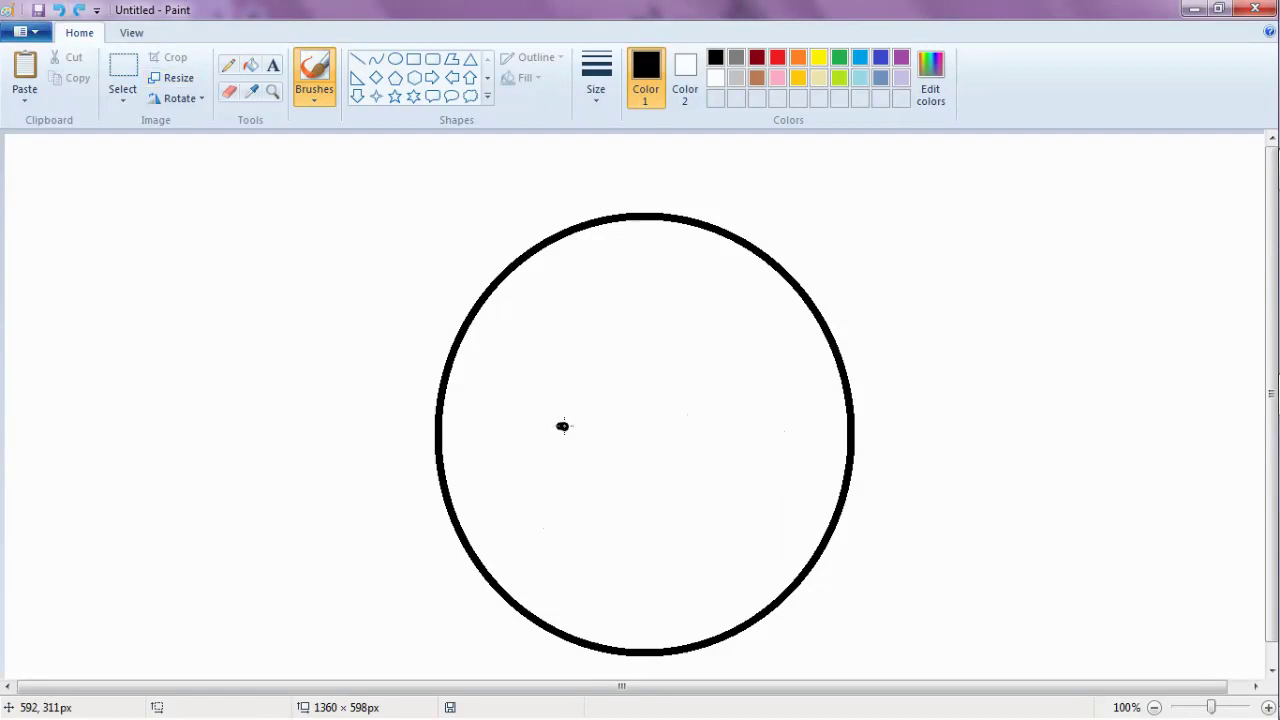
Brush a small round left eye and a larger oval right eye inside the face circle, and undo both
{"action": "mouse_move", "coordinate": [562, 426]}
{"action": "left_mouse_down"}
{"action": "mouse_move", "coordinate": [531, 435]}
{"action": "mouse_move", "coordinate": [514, 468]}
{"action": "mouse_move", "coordinate": [514, 509]}
{"action": "mouse_move", "coordinate": [533, 534]}
{"action": "mouse_move", "coordinate": [576, 539]}
{"action": "mouse_move", "coordinate": [618, 506]}
{"action": "mouse_move", "coordinate": [611, 449]}
{"action": "mouse_move", "coordinate": [556, 426]}
{"action": "left_mouse_up"}
{"action": "mouse_move", "coordinate": [764, 366]}
{"action": "left_mouse_down"}
{"action": "mouse_move", "coordinate": [731, 366]}
{"action": "mouse_move", "coordinate": [665, 415]}
{"action": "mouse_move", "coordinate": [649, 460]}
{"action": "mouse_move", "coordinate": [669, 526]}
{"action": "mouse_move", "coordinate": [721, 535]}
{"action": "mouse_move", "coordinate": [776, 505]}
{"action": "mouse_move", "coordinate": [802, 437]}
{"action": "mouse_move", "coordinate": [766, 366]}
{"action": "left_mouse_up"}
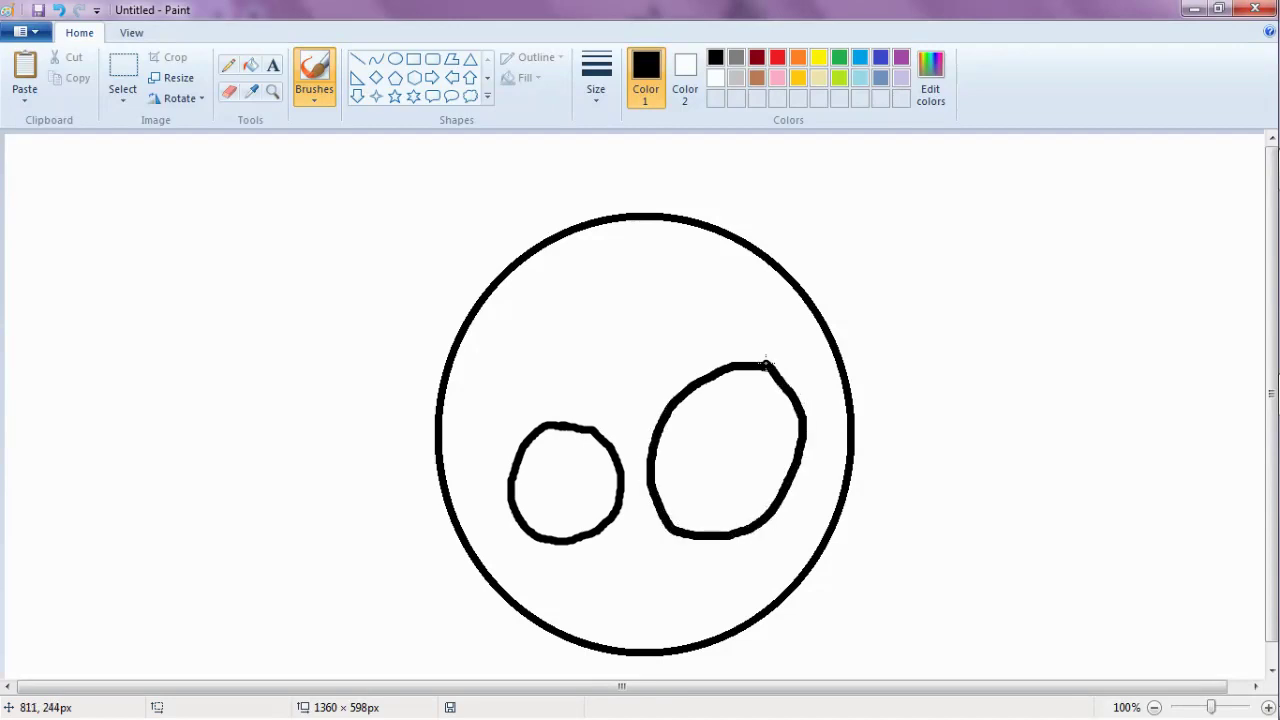
{"action": "left_click", "coordinate": [60, 10]}
{"action": "left_click", "coordinate": [61, 10]}
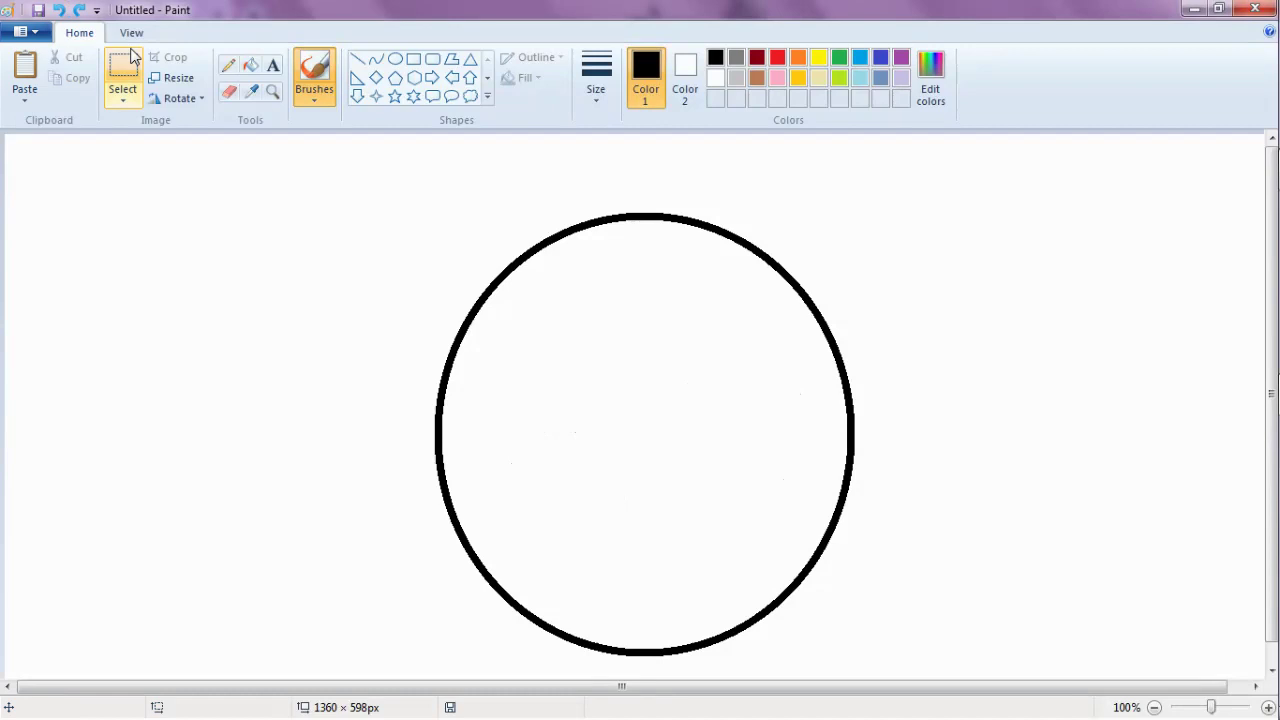
Brush two large round eyes touching in the middle of the face circle, with a short curved line below the outer side of each
{"action": "left_click", "coordinate": [583, 350]}
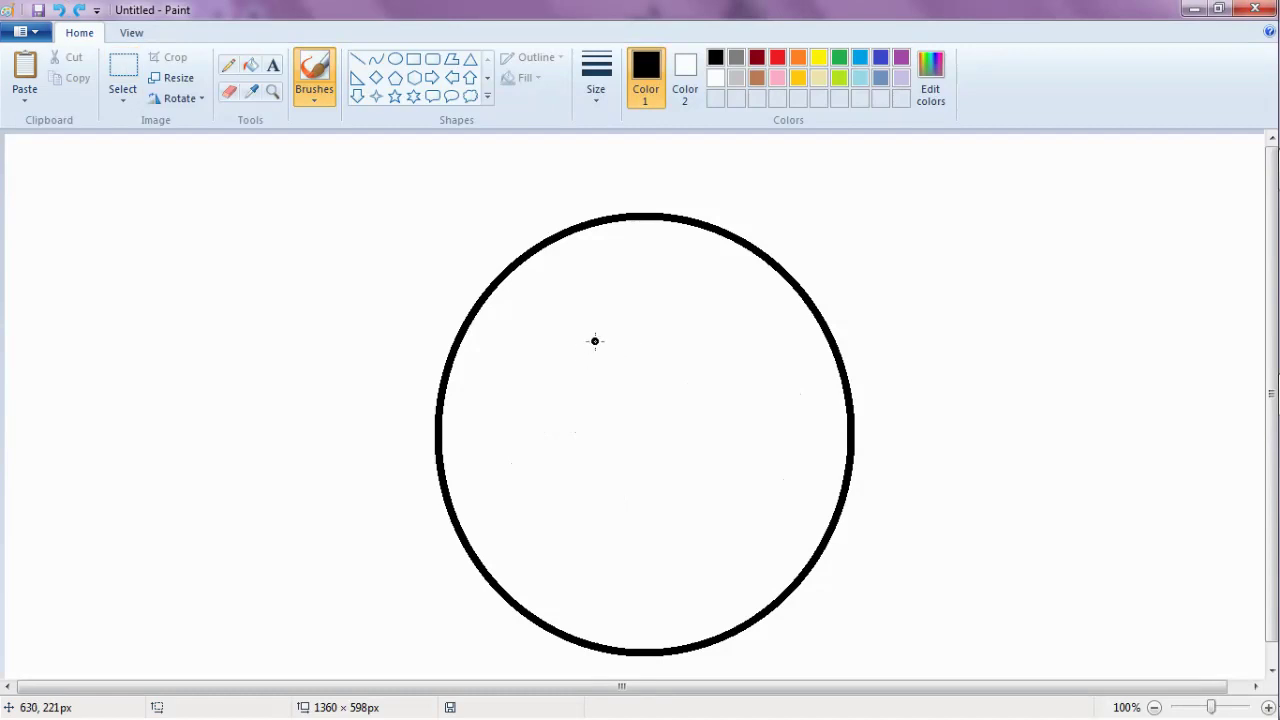
{"action": "mouse_move", "coordinate": [595, 341]}
{"action": "left_mouse_down"}
{"action": "mouse_move", "coordinate": [566, 343]}
{"action": "mouse_move", "coordinate": [547, 364]}
{"action": "mouse_move", "coordinate": [527, 400]}
{"action": "mouse_move", "coordinate": [531, 428]}
{"action": "mouse_move", "coordinate": [553, 486]}
{"action": "mouse_move", "coordinate": [622, 493]}
{"action": "mouse_move", "coordinate": [664, 455]}
{"action": "mouse_move", "coordinate": [661, 390]}
{"action": "mouse_move", "coordinate": [641, 350]}
{"action": "mouse_move", "coordinate": [588, 338]}
{"action": "left_mouse_up"}
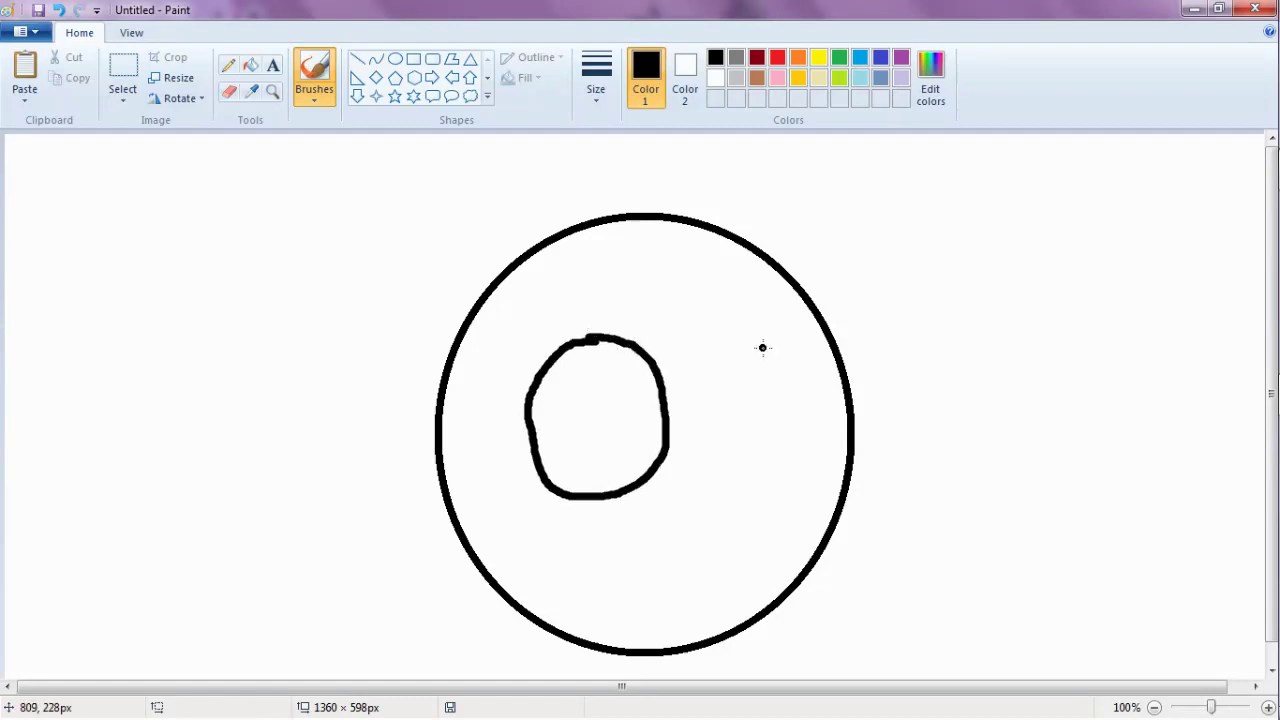
{"action": "mouse_move", "coordinate": [765, 348]}
{"action": "left_mouse_down"}
{"action": "mouse_move", "coordinate": [733, 346]}
{"action": "mouse_move", "coordinate": [688, 376]}
{"action": "mouse_move", "coordinate": [668, 432]}
{"action": "mouse_move", "coordinate": [683, 489]}
{"action": "mouse_move", "coordinate": [726, 507]}
{"action": "mouse_move", "coordinate": [768, 482]}
{"action": "mouse_move", "coordinate": [789, 440]}
{"action": "mouse_move", "coordinate": [789, 373]}
{"action": "left_mouse_up"}
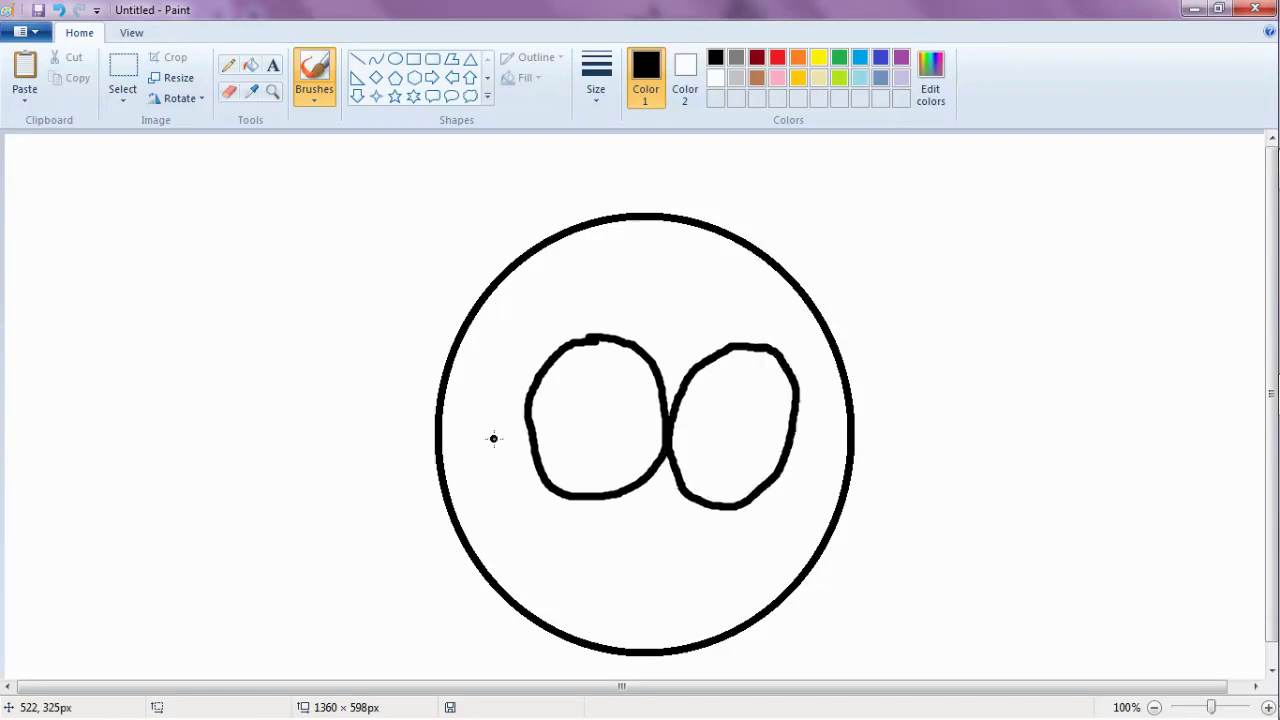
{"action": "left_click_drag", "start_coordinate": [513, 452], "coordinate": [541, 517]}
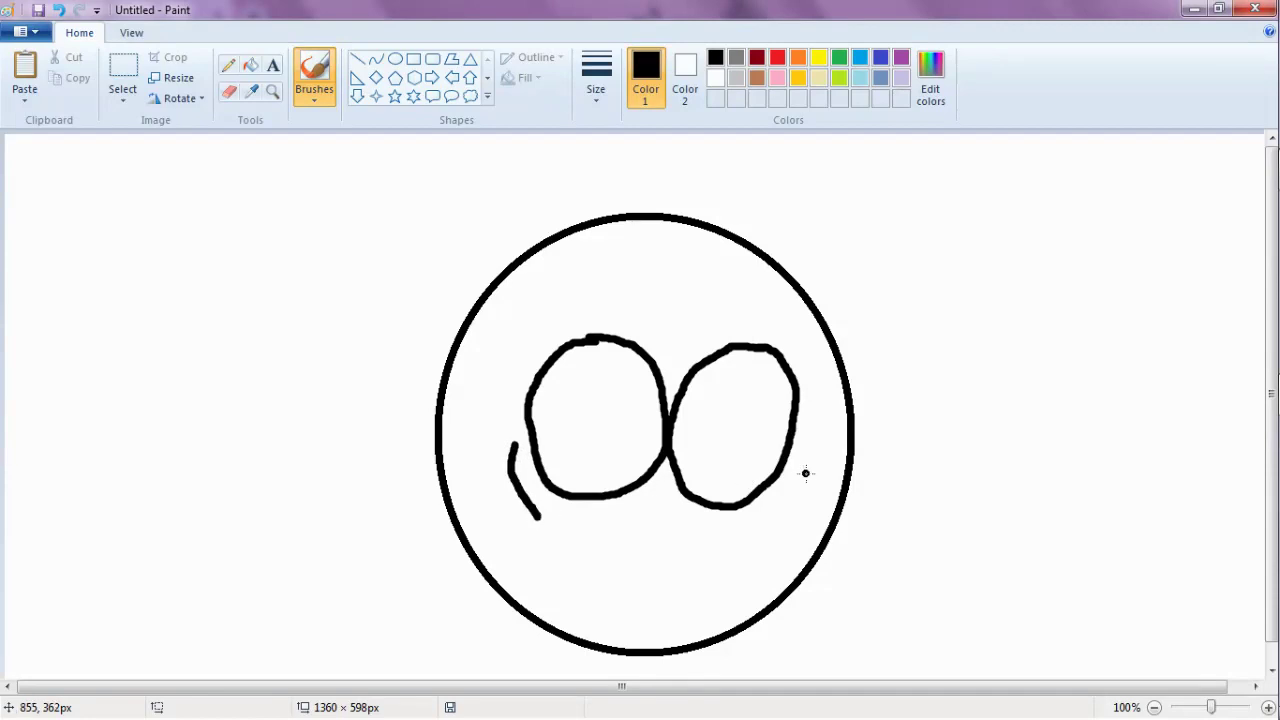
{"action": "mouse_move", "coordinate": [810, 465]}
{"action": "left_mouse_down"}
{"action": "mouse_move", "coordinate": [804, 492]}
{"action": "mouse_move", "coordinate": [762, 531]}
{"action": "left_mouse_up"}
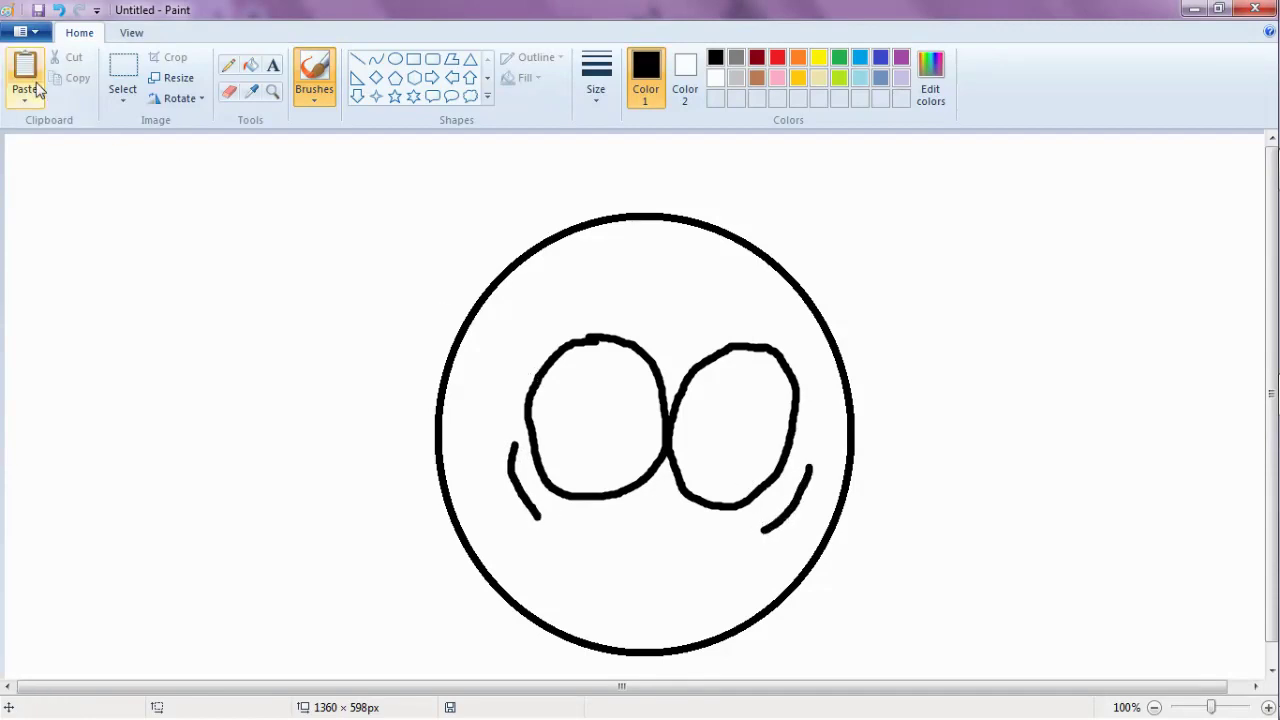
Undo the two curved lines and both large round eyes, leaving only the face circle
{"action": "left_click", "coordinate": [59, 11]}
{"action": "left_click", "coordinate": [59, 11]}
{"action": "left_click", "coordinate": [59, 11]}
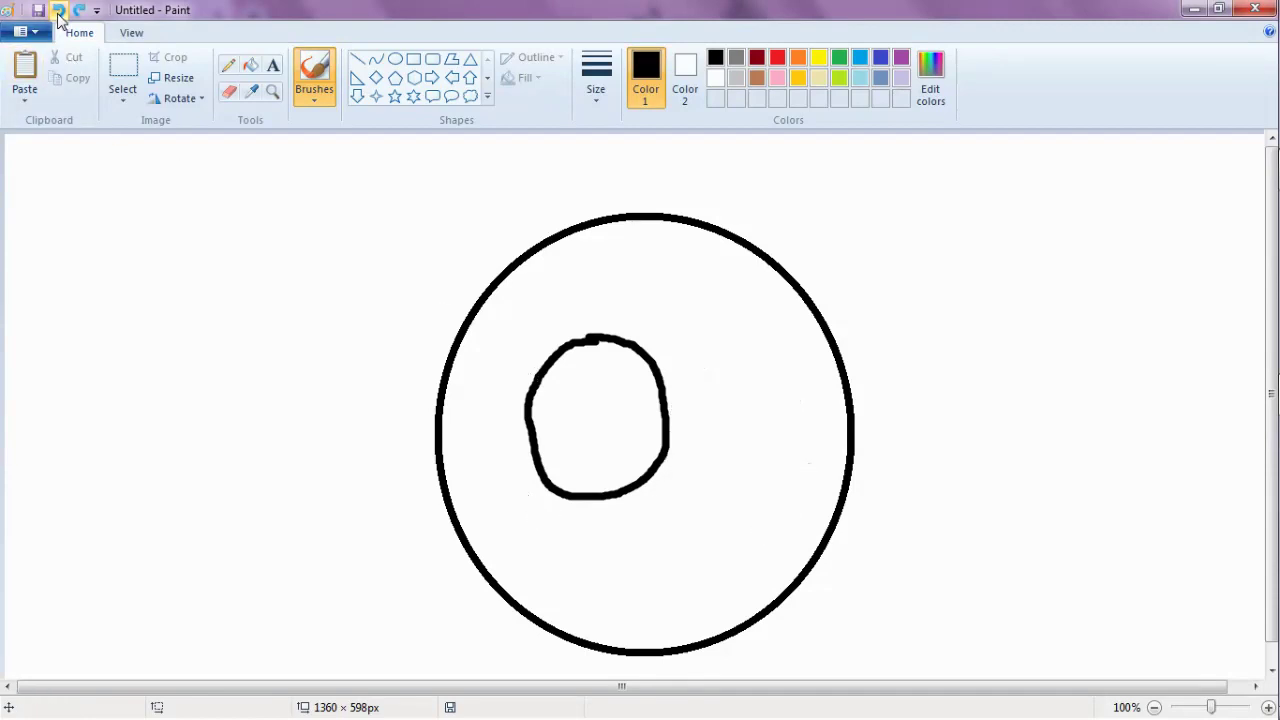
{"action": "left_click", "coordinate": [59, 11]}
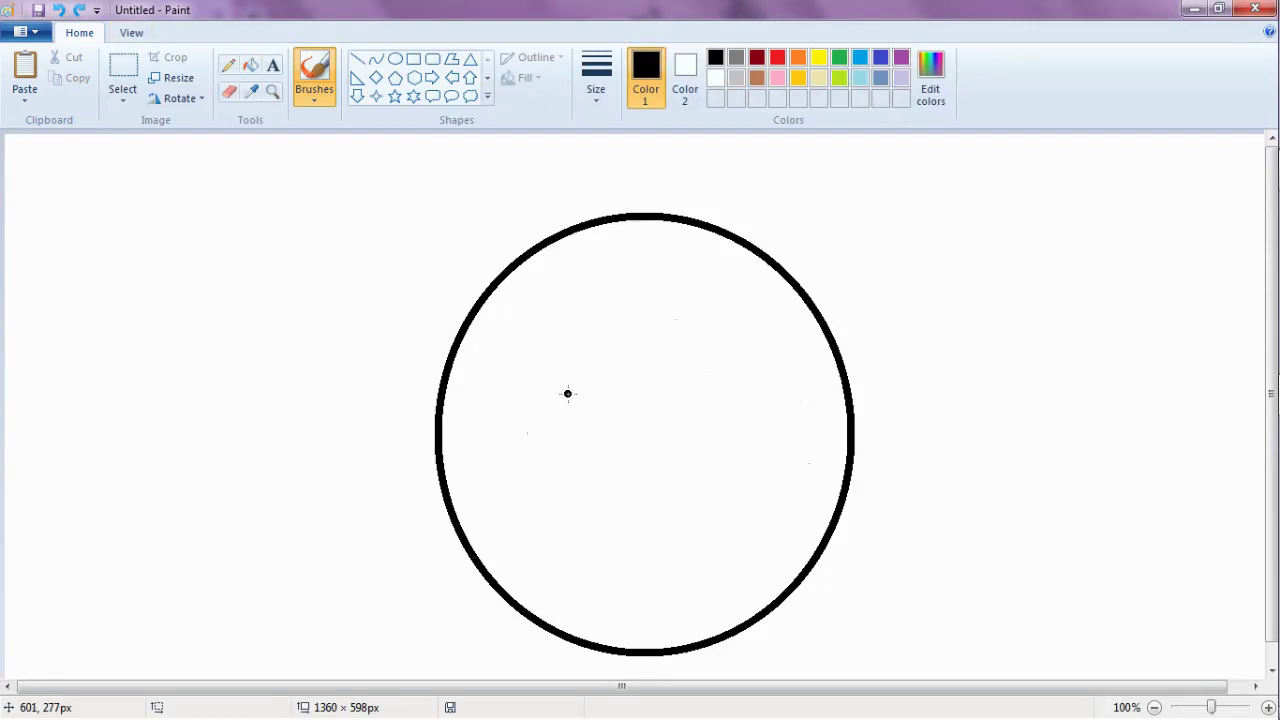
Draw a tall rectangle to the right of the face circle and brush two small oval eyes in its upper part
{"action": "left_click", "coordinate": [413, 58]}
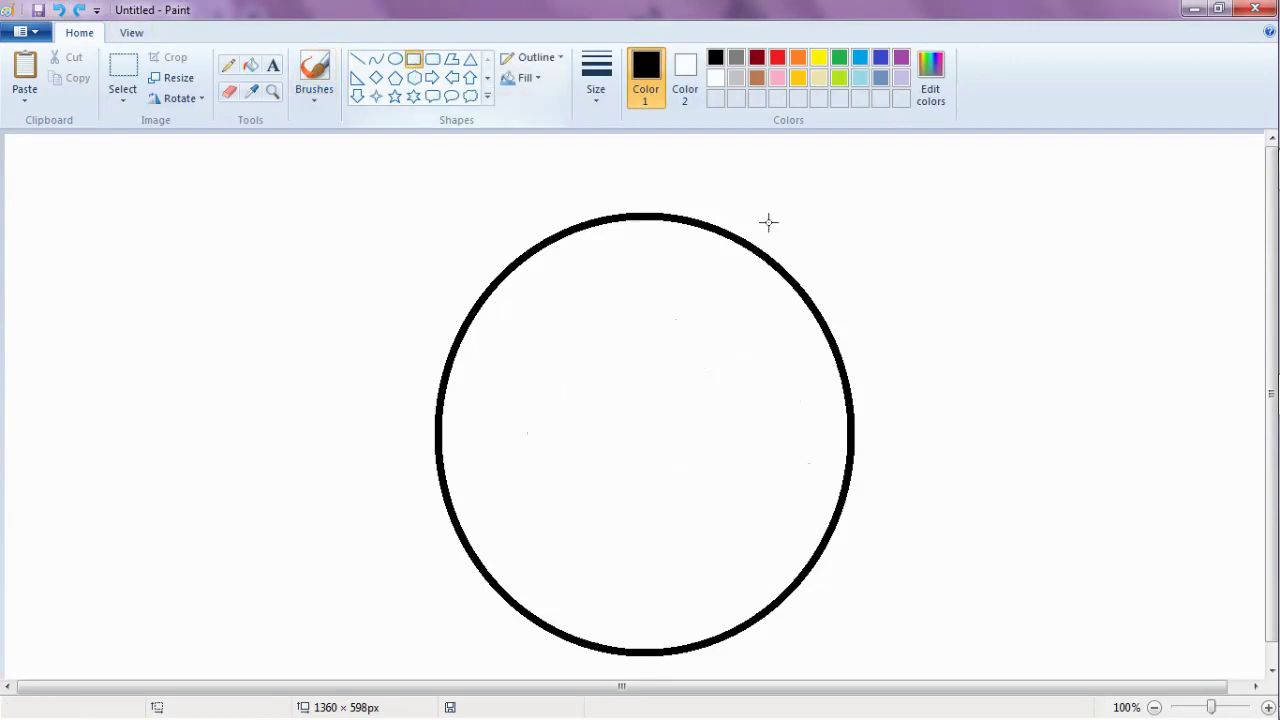
{"action": "left_click_drag", "start_coordinate": [1005, 263], "coordinate": [1207, 620]}
{"action": "left_click", "coordinate": [314, 76]}
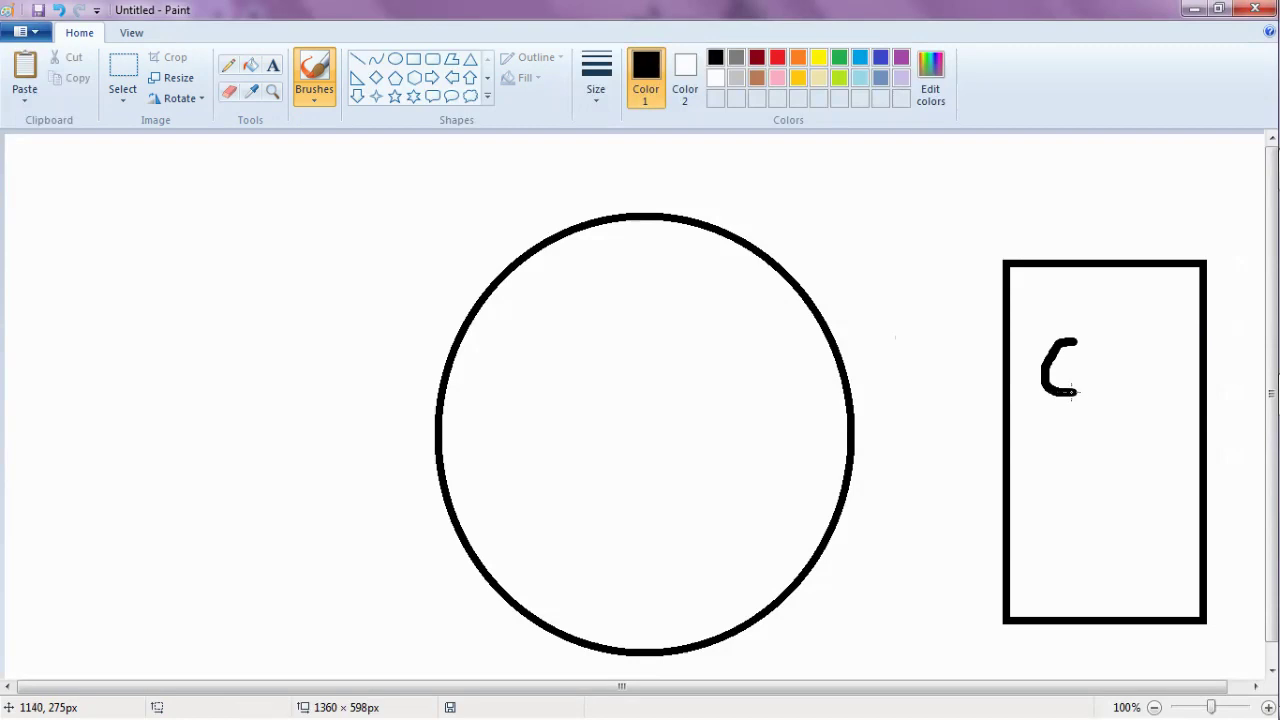
{"action": "mouse_move", "coordinate": [1071, 392]}
{"action": "left_mouse_down"}
{"action": "mouse_move", "coordinate": [1091, 351]}
{"action": "mouse_move", "coordinate": [1067, 340]}
{"action": "mouse_move", "coordinate": [1135, 349]}
{"action": "mouse_move", "coordinate": [1120, 368]}
{"action": "mouse_move", "coordinate": [1141, 396]}
{"action": "mouse_move", "coordinate": [1144, 347]}
{"action": "left_mouse_up"}
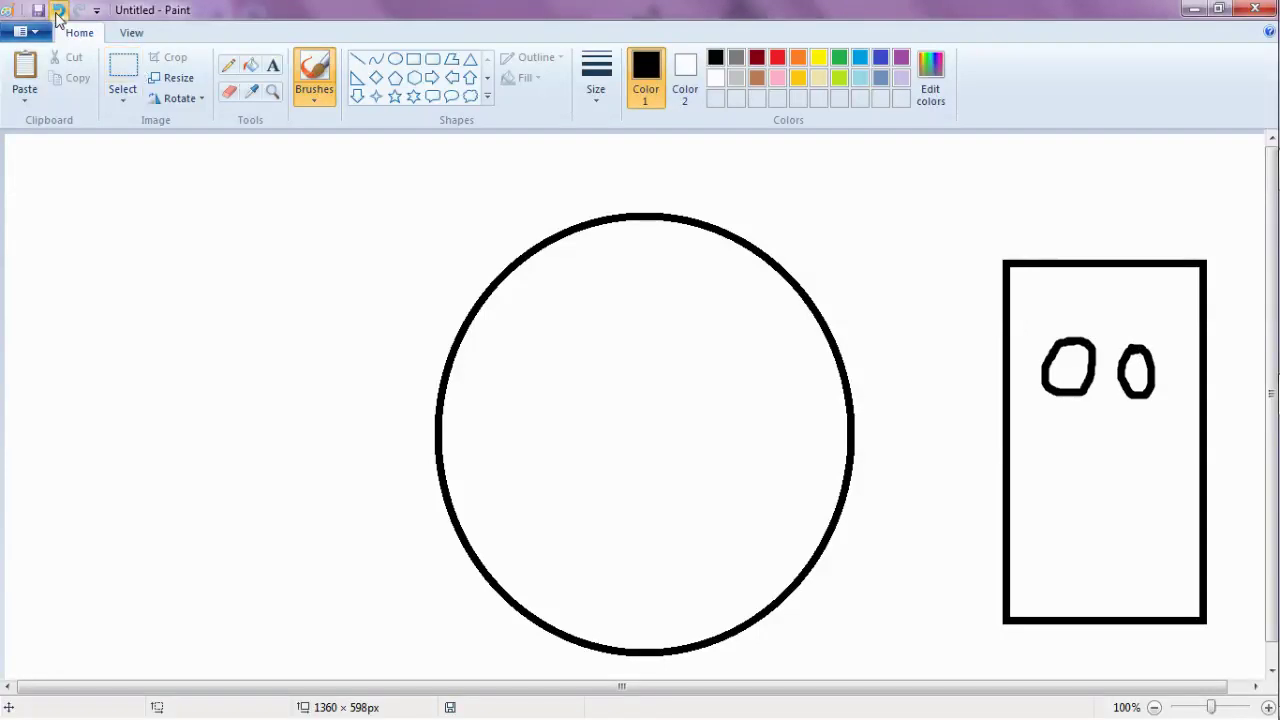
Undo the two small eyes and the rectangle beside the face circle
{"action": "left_click", "coordinate": [58, 10]}
{"action": "left_click", "coordinate": [58, 10]}
{"action": "left_click", "coordinate": [58, 10]}
Brush two narrow eyes with pointed outer tops slanting down toward the centre of the face circle, and undo both
{"action": "mouse_move", "coordinate": [580, 373]}
{"action": "left_mouse_down"}
{"action": "mouse_move", "coordinate": [621, 439]}
{"action": "mouse_move", "coordinate": [610, 475]}
{"action": "mouse_move", "coordinate": [588, 489]}
{"action": "mouse_move", "coordinate": [563, 462]}
{"action": "mouse_move", "coordinate": [578, 373]}
{"action": "left_mouse_up"}
{"action": "mouse_move", "coordinate": [734, 374]}
{"action": "left_mouse_down"}
{"action": "mouse_move", "coordinate": [689, 419]}
{"action": "mouse_move", "coordinate": [686, 467]}
{"action": "mouse_move", "coordinate": [702, 499]}
{"action": "mouse_move", "coordinate": [736, 479]}
{"action": "mouse_move", "coordinate": [734, 377]}
{"action": "left_mouse_up"}
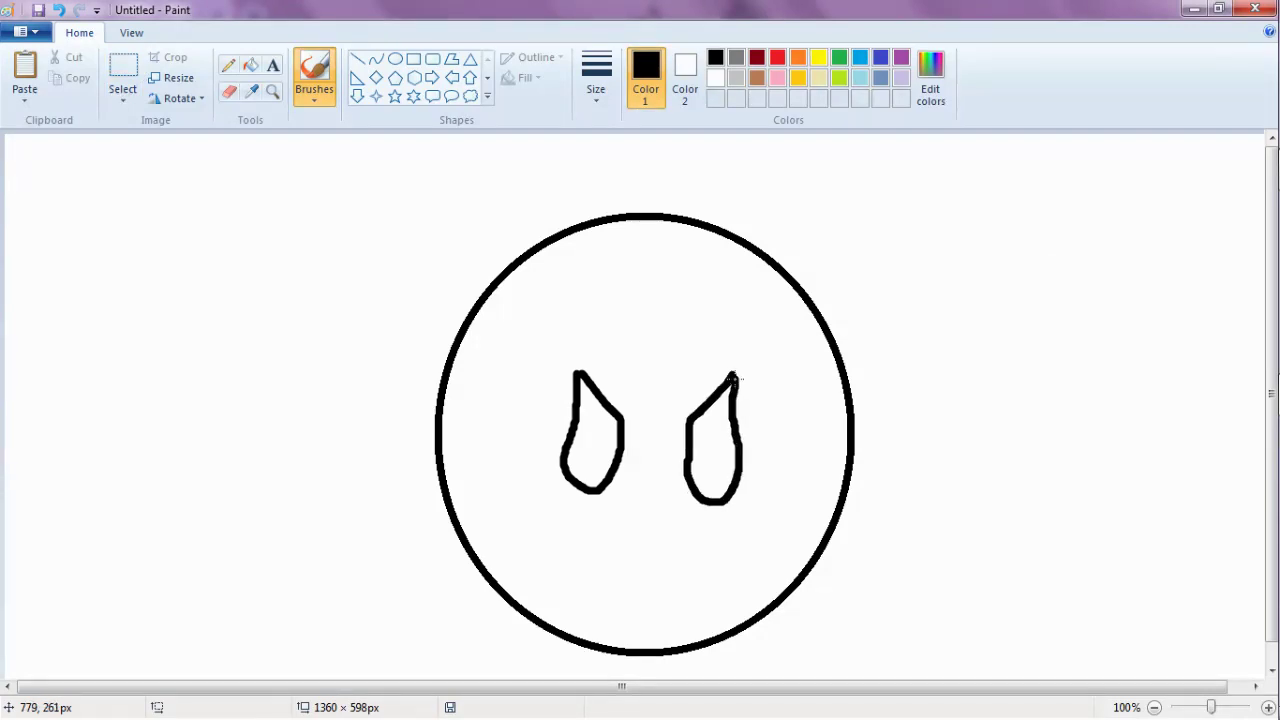
{"action": "left_click", "coordinate": [59, 10]}
{"action": "left_click", "coordinate": [59, 10]}
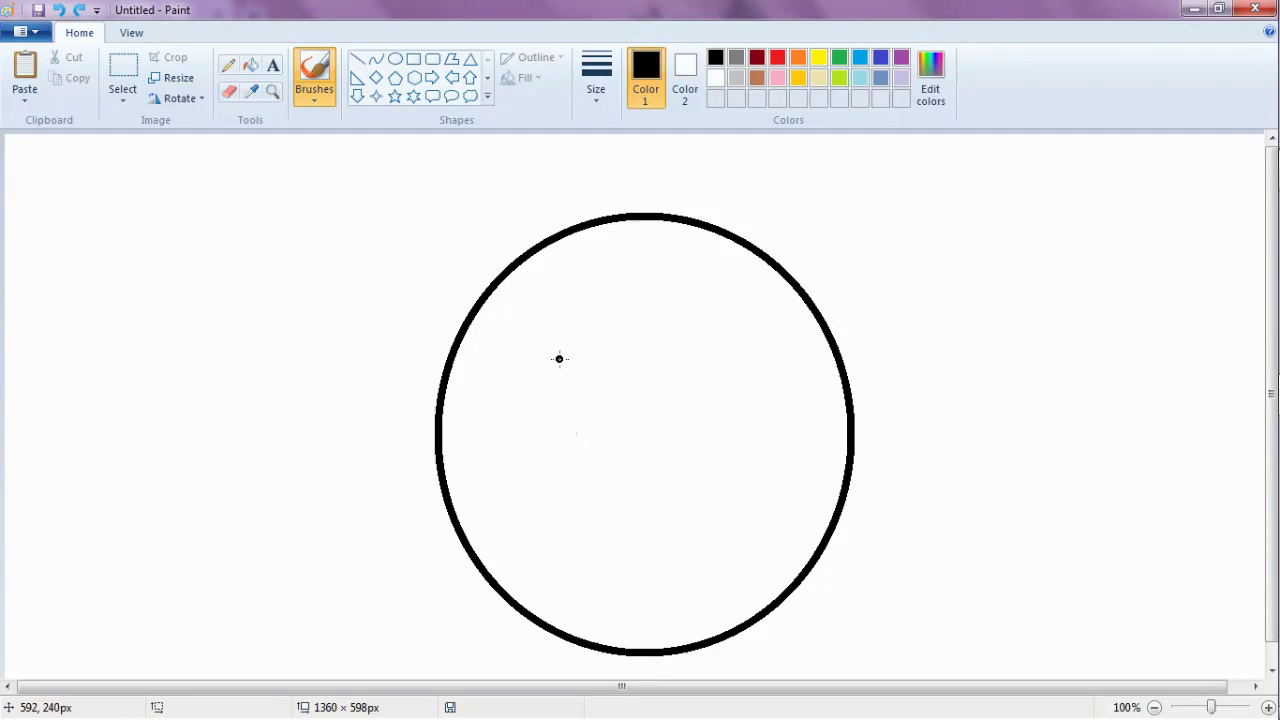
Brush a pair of angry eyes in the face circle, with tops slanting down toward the centre and lower edges curving inward
{"action": "left_click_drag", "start_coordinate": [530, 372], "coordinate": [503, 456]}
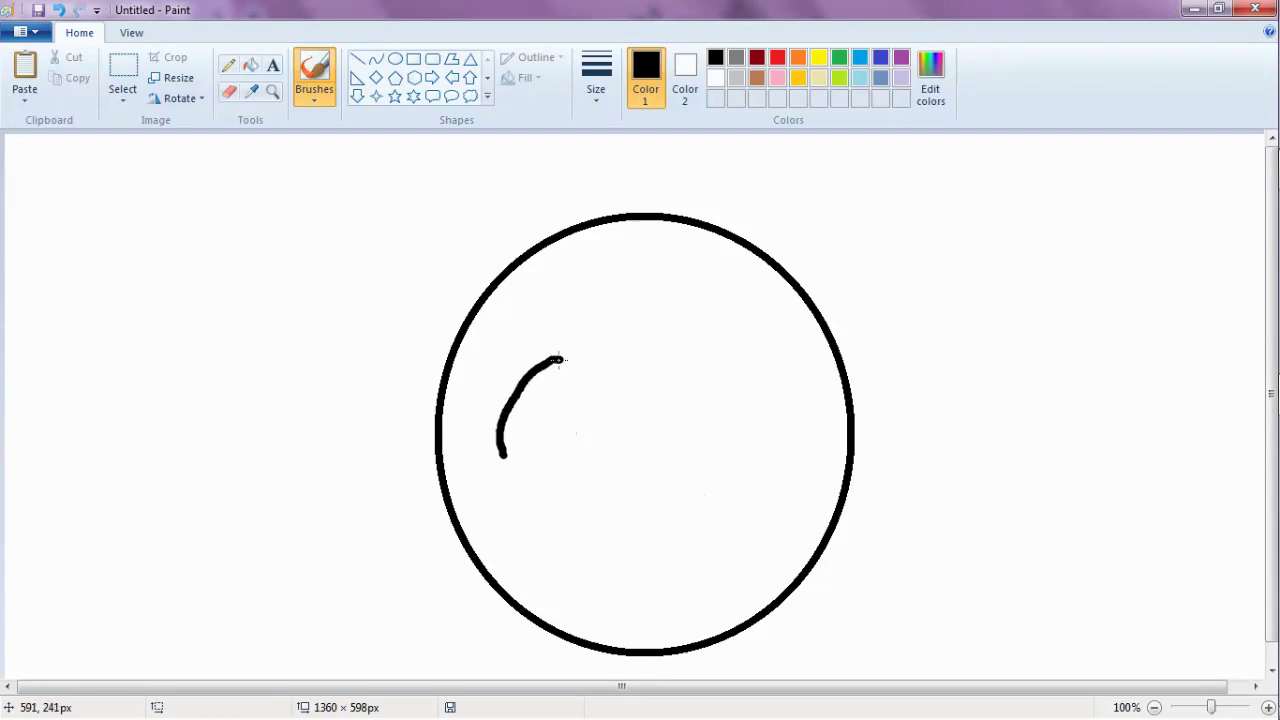
{"action": "left_click_drag", "start_coordinate": [561, 361], "coordinate": [623, 435]}
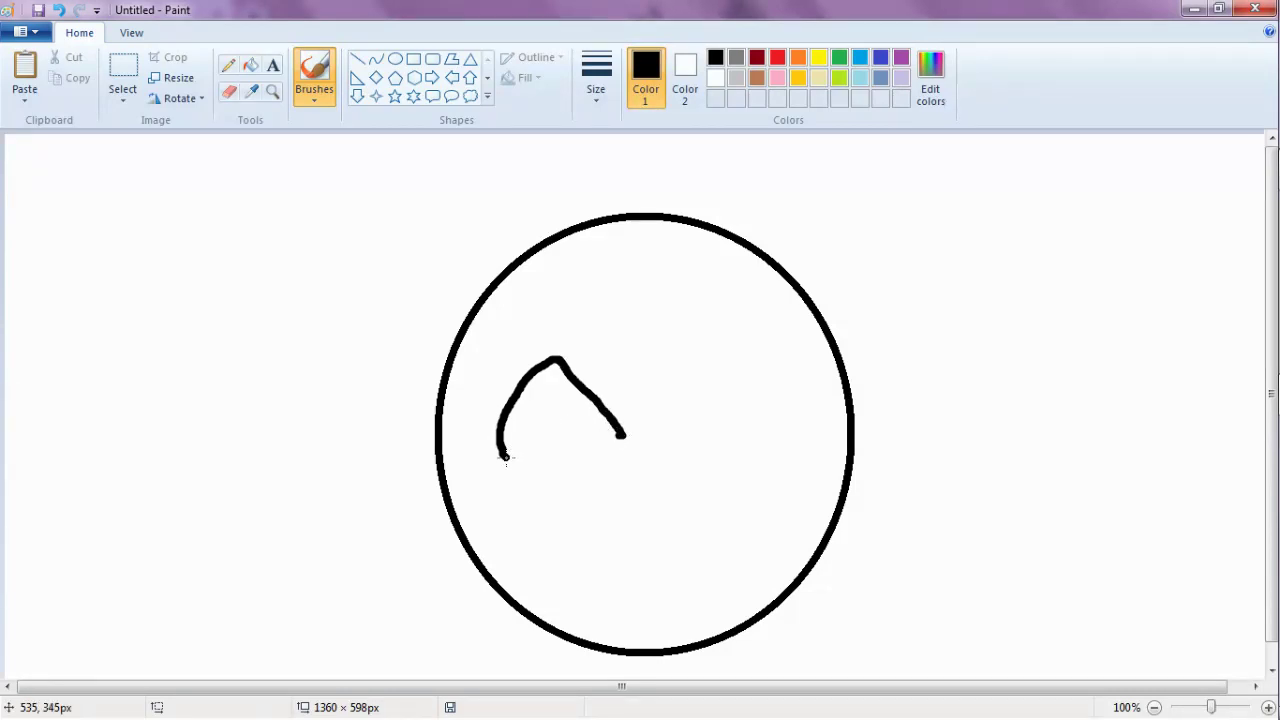
{"action": "left_click_drag", "start_coordinate": [504, 454], "coordinate": [546, 438]}
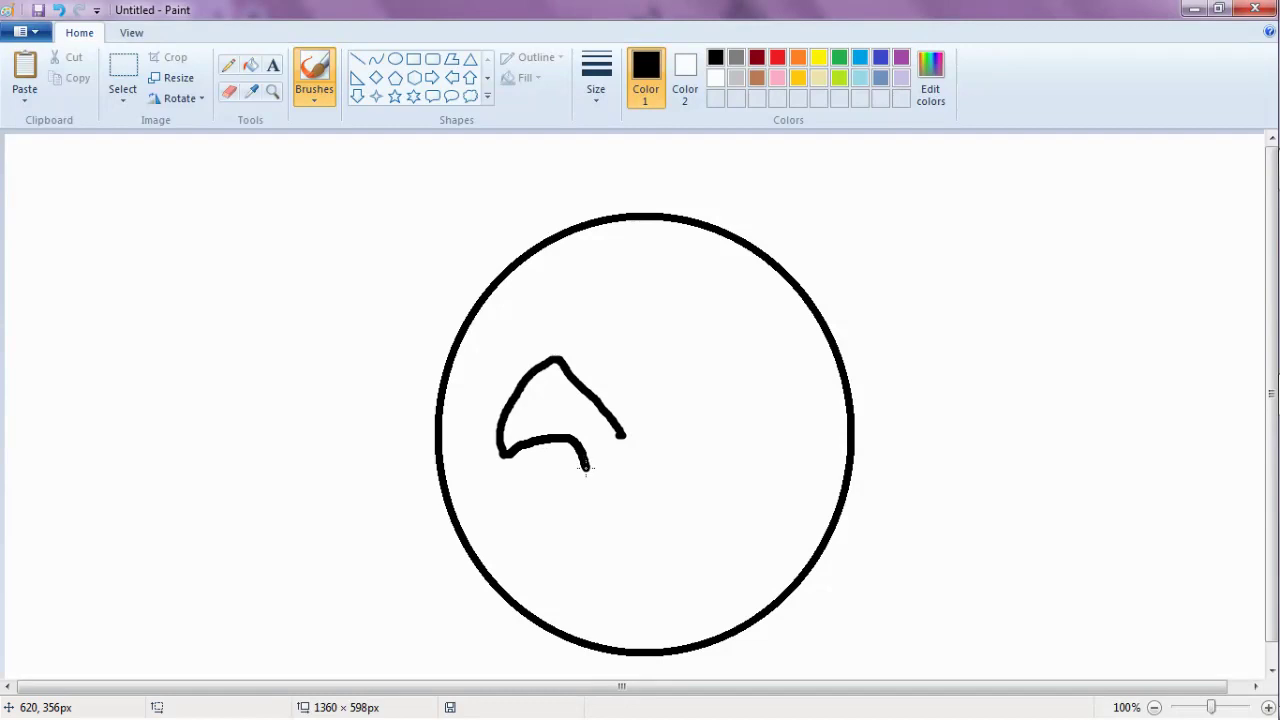
{"action": "left_click_drag", "start_coordinate": [621, 436], "coordinate": [624, 436]}
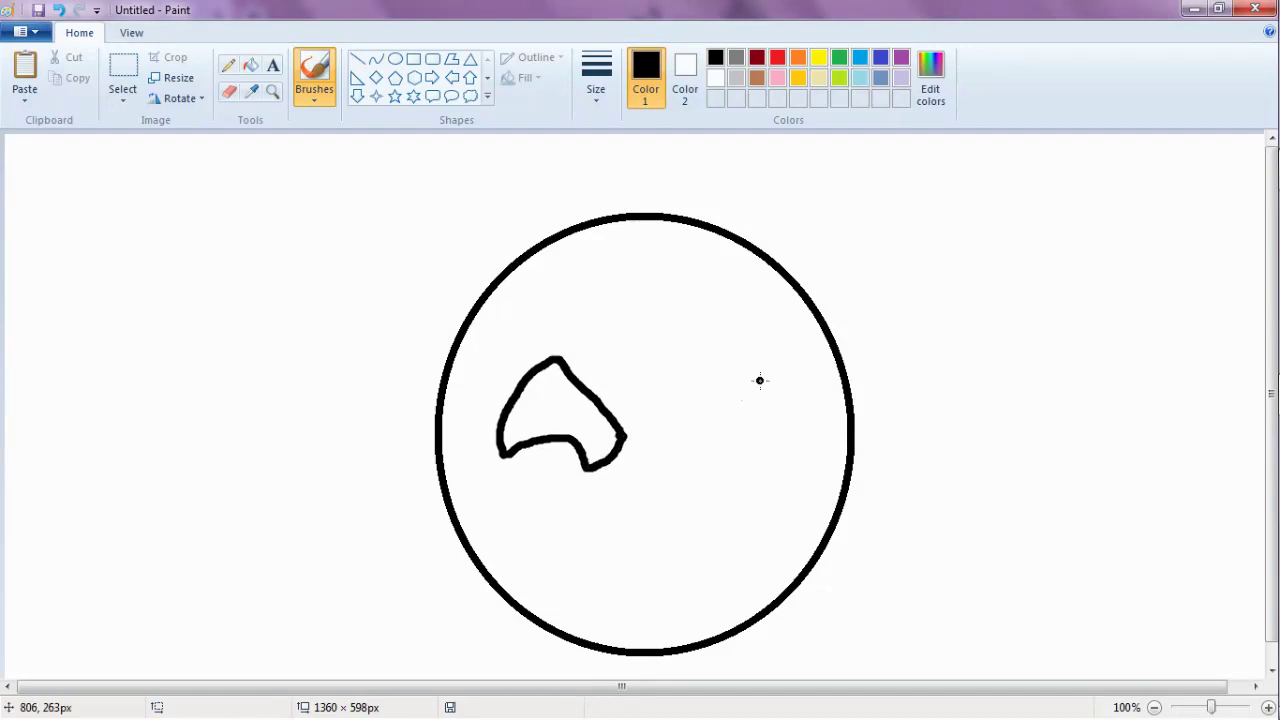
{"action": "left_click_drag", "start_coordinate": [722, 372], "coordinate": [702, 393]}
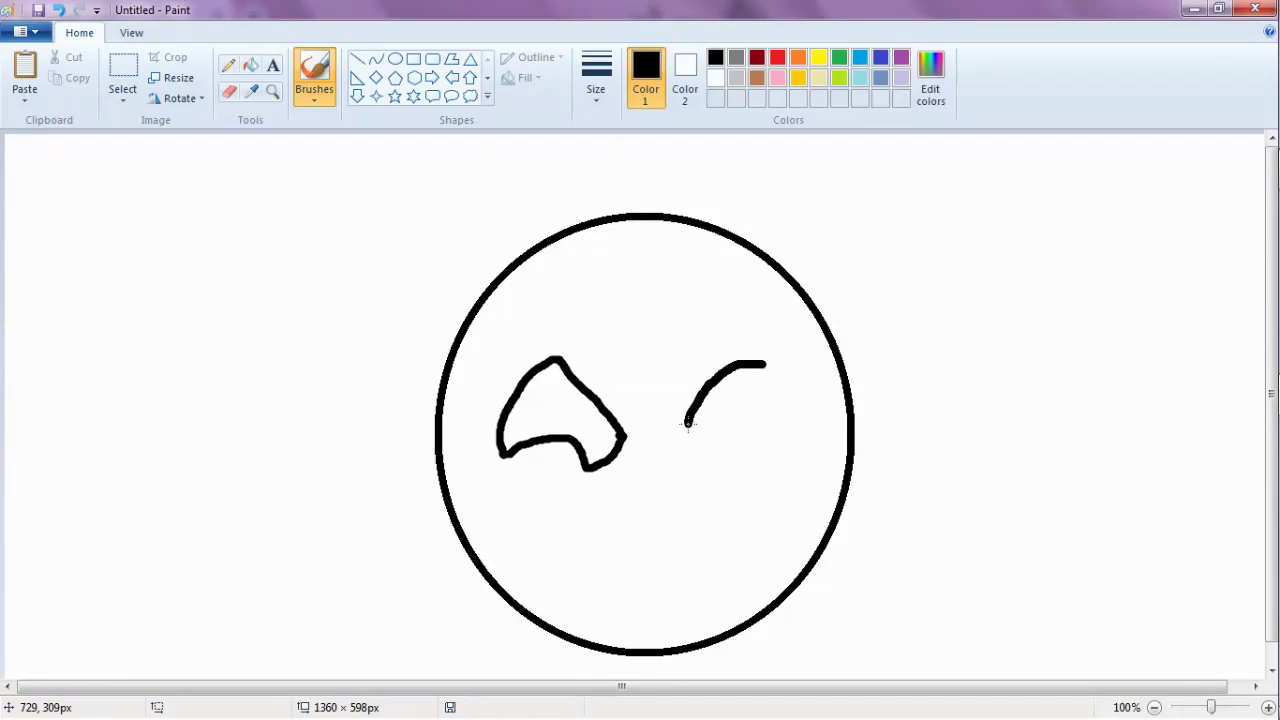
{"action": "left_click", "coordinate": [59, 10]}
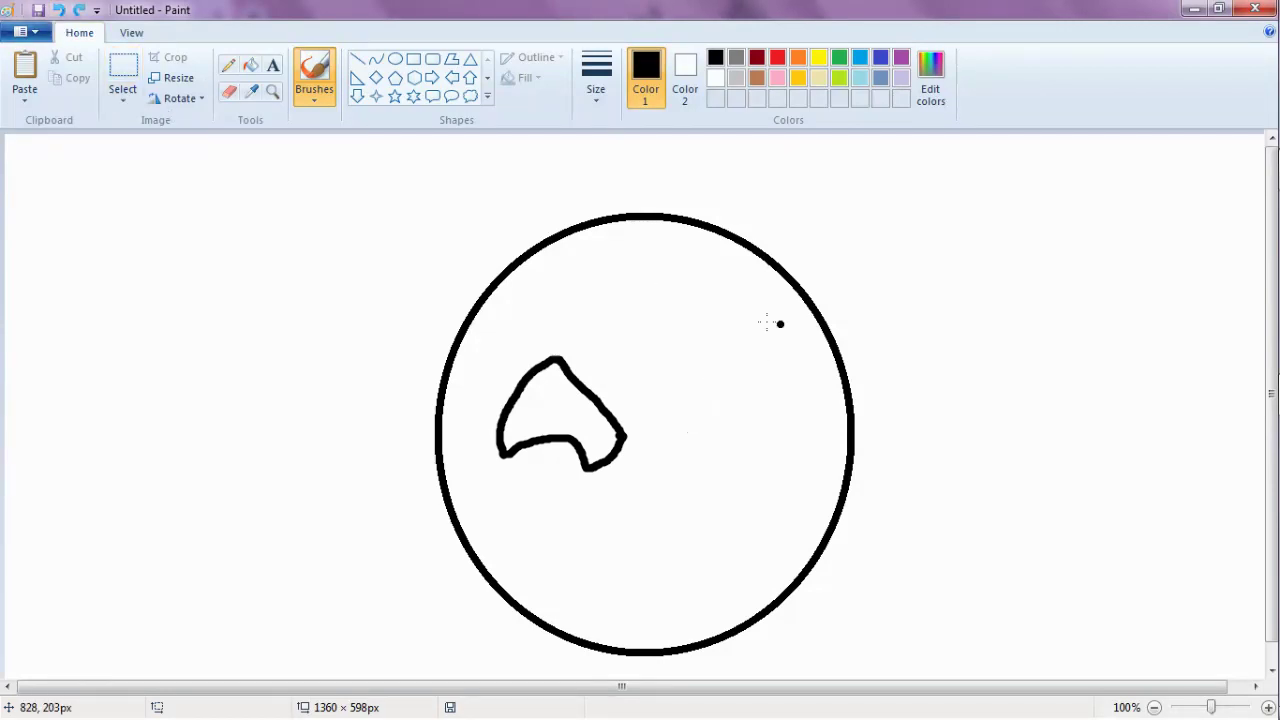
{"action": "mouse_move", "coordinate": [768, 360]}
{"action": "left_mouse_down"}
{"action": "mouse_move", "coordinate": [678, 428]}
{"action": "mouse_move", "coordinate": [680, 471]}
{"action": "mouse_move", "coordinate": [735, 445]}
{"action": "mouse_move", "coordinate": [778, 462]}
{"action": "mouse_move", "coordinate": [794, 403]}
{"action": "mouse_move", "coordinate": [768, 352]}
{"action": "left_mouse_up"}
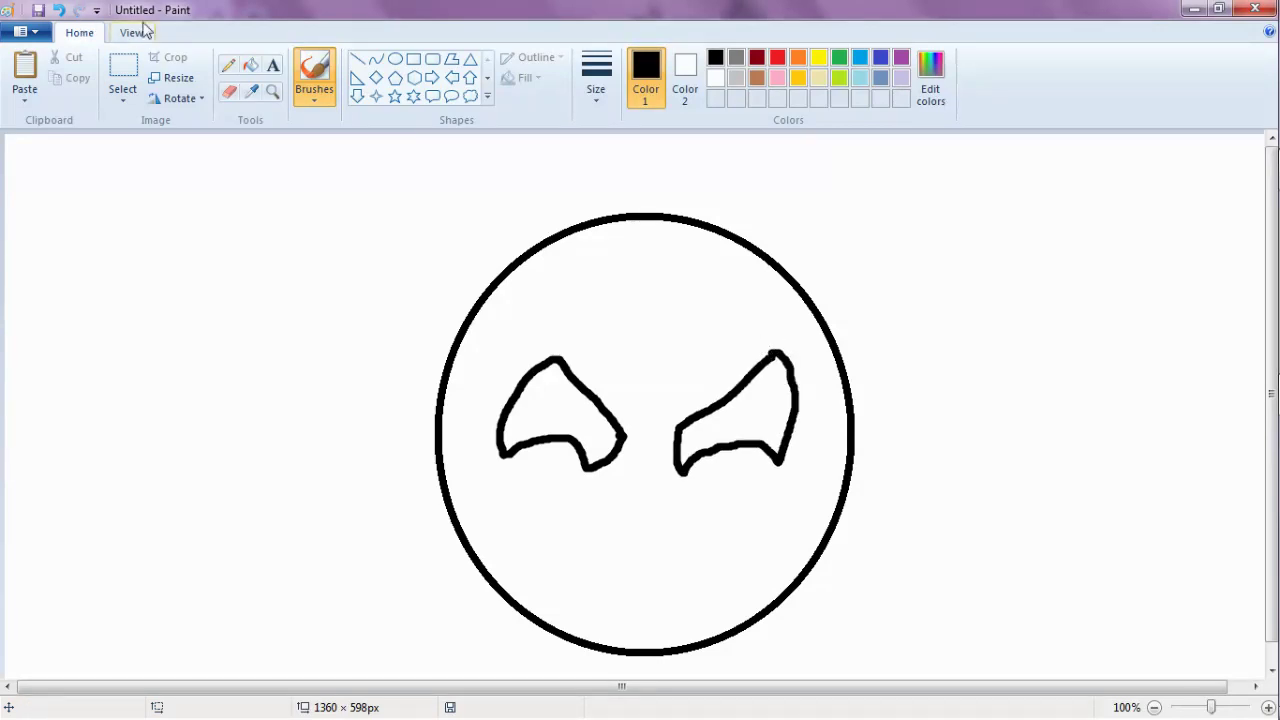
Undo all strokes of the two angry eyes, leaving only the face circle
{"action": "left_click", "coordinate": [59, 10]}
{"action": "left_click", "coordinate": [59, 10]}
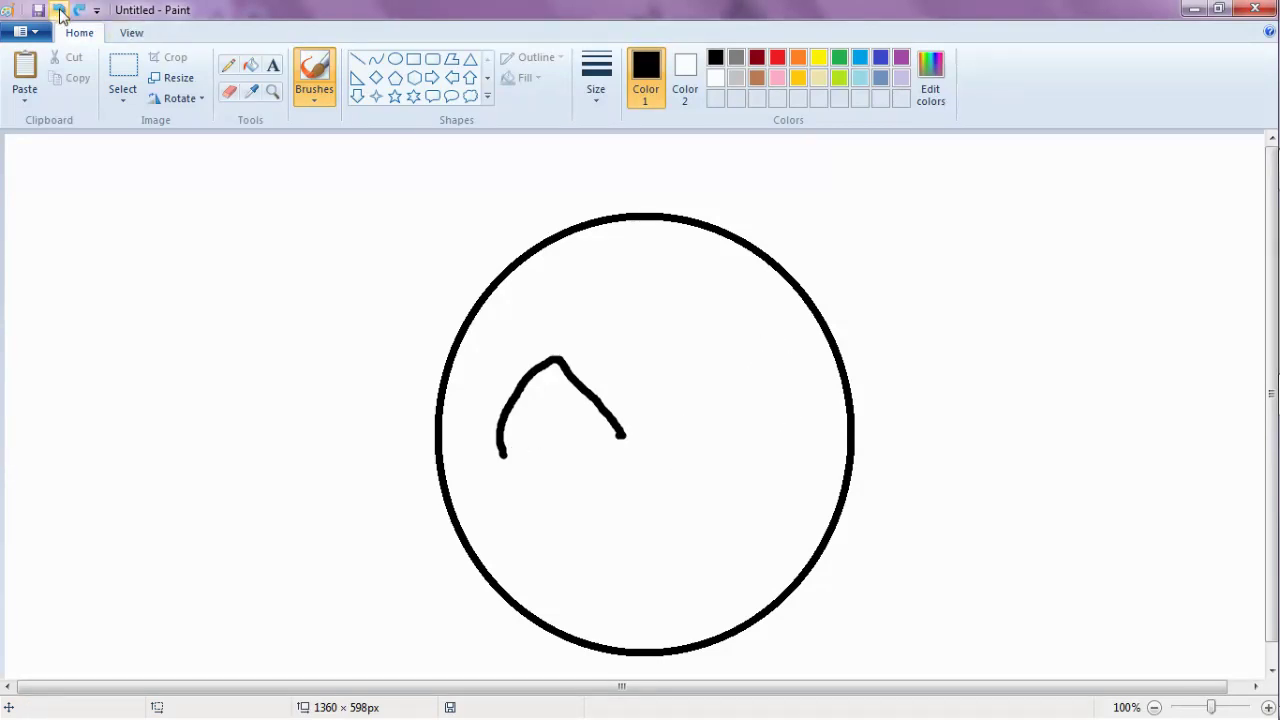
{"action": "left_click", "coordinate": [59, 10]}
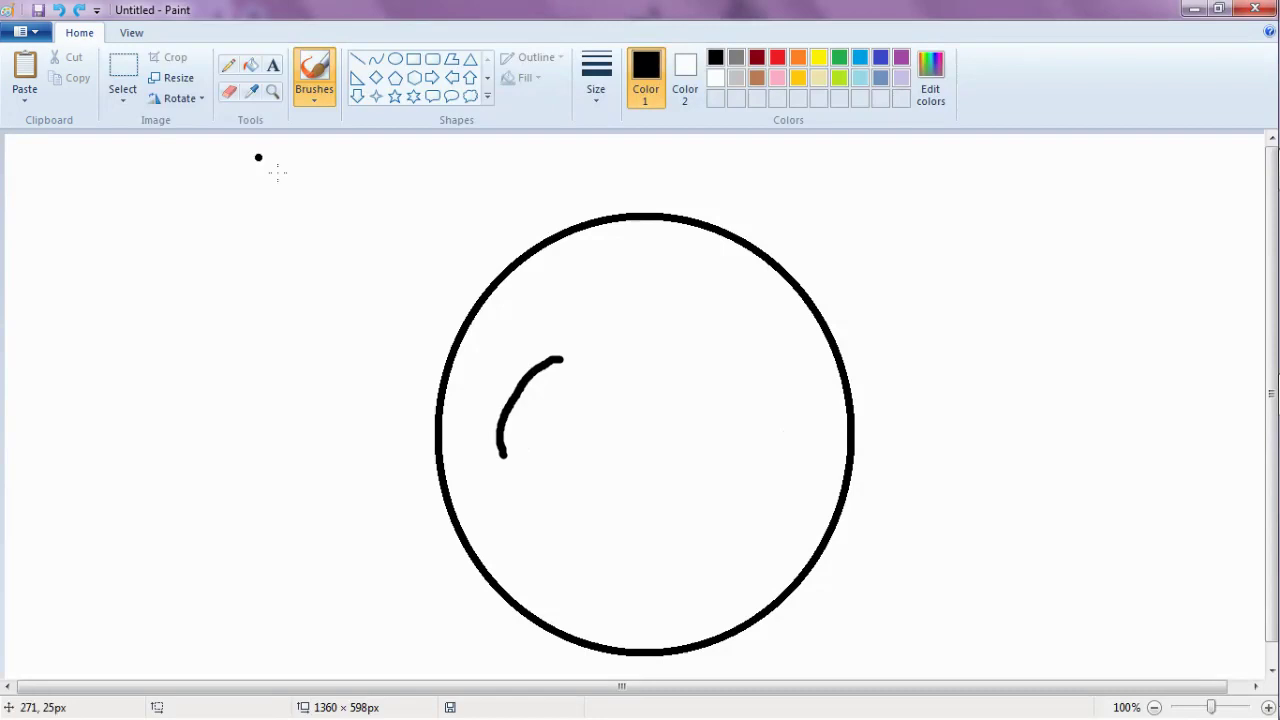
{"action": "left_click", "coordinate": [59, 10]}
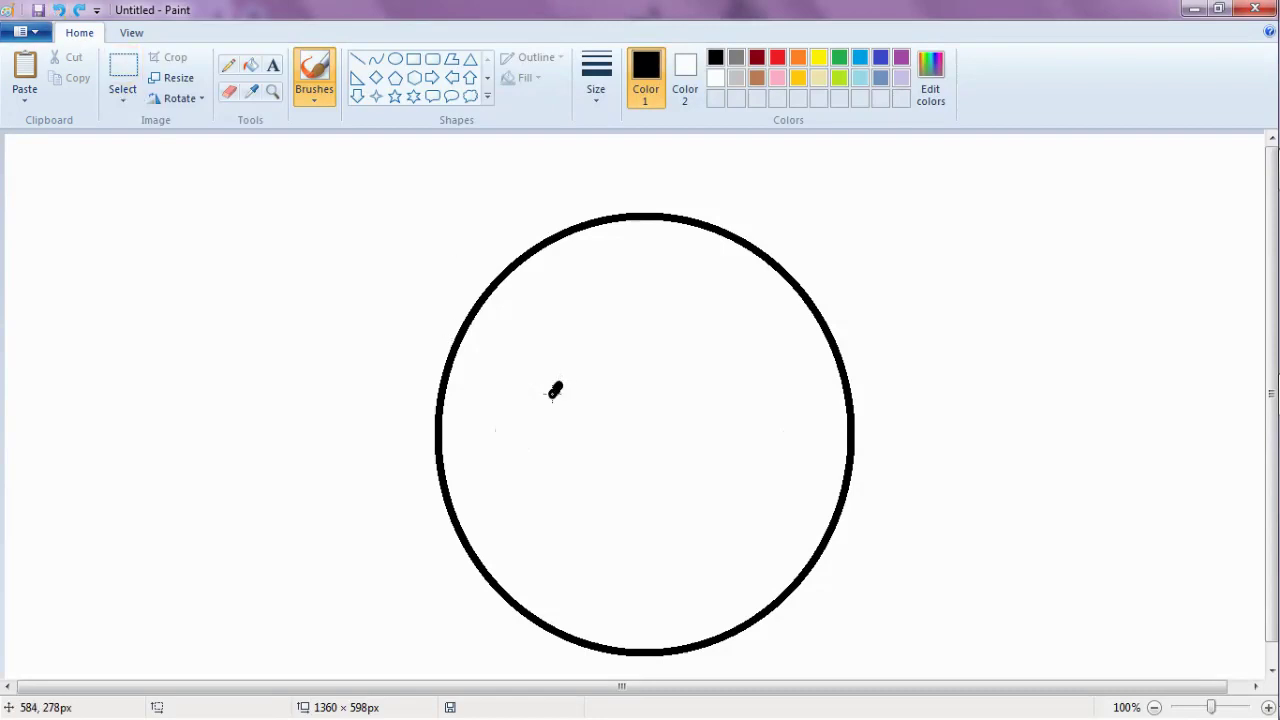
Brush two thin triangular eyes pointing down toward the centre of the face circle, and undo both
{"action": "mouse_move", "coordinate": [552, 394]}
{"action": "left_mouse_down"}
{"action": "mouse_move", "coordinate": [530, 431]}
{"action": "mouse_move", "coordinate": [606, 498]}
{"action": "mouse_move", "coordinate": [561, 377]}
{"action": "left_mouse_up"}
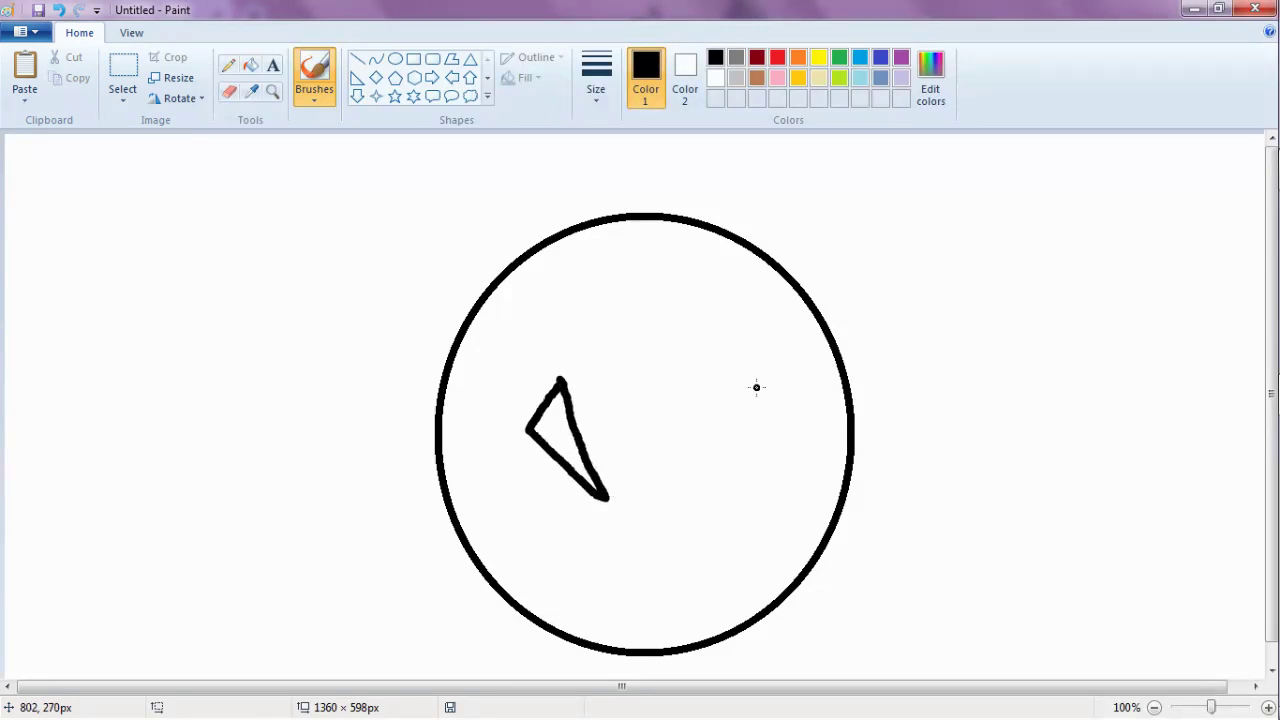
{"action": "mouse_move", "coordinate": [757, 387]}
{"action": "left_mouse_down"}
{"action": "mouse_move", "coordinate": [680, 479]}
{"action": "mouse_move", "coordinate": [769, 428]}
{"action": "mouse_move", "coordinate": [760, 383]}
{"action": "left_mouse_up"}
{"action": "left_click", "coordinate": [58, 10]}
{"action": "left_click", "coordinate": [58, 10]}
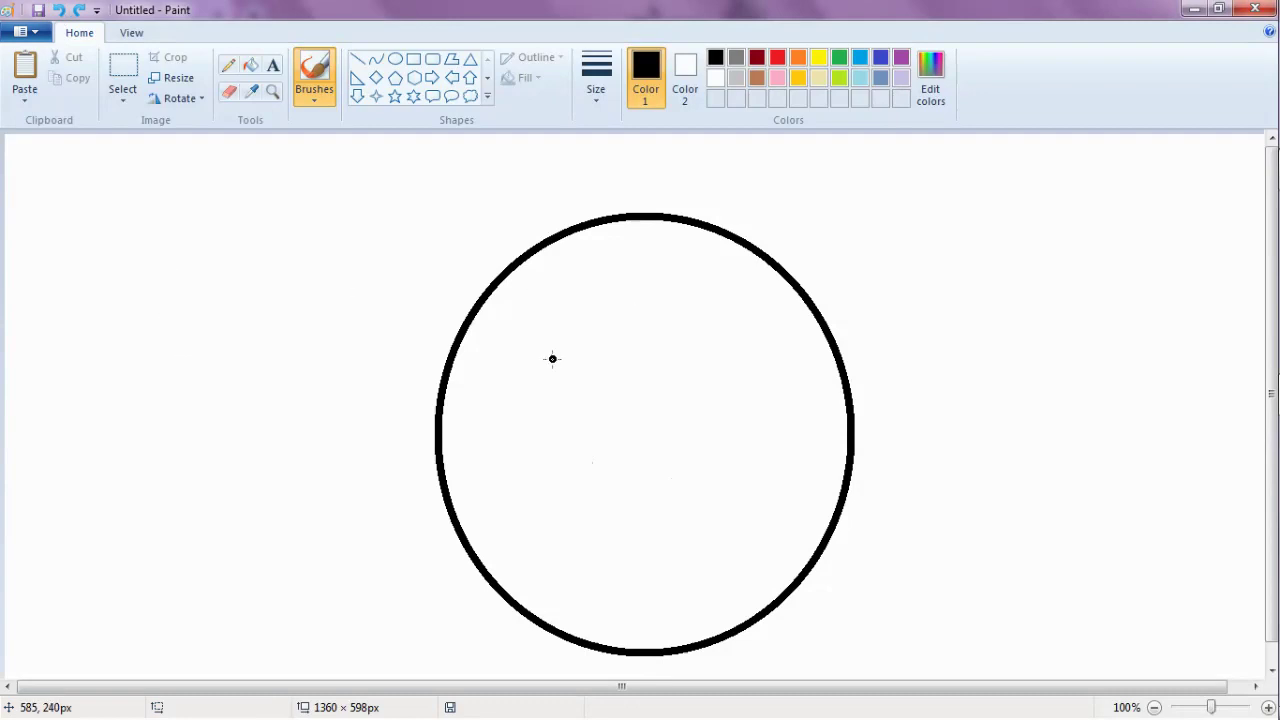
Brush a large teardrop-shaped left eye and a smaller flat-topped right eye in the face circle, and undo both
{"action": "mouse_move", "coordinate": [546, 347]}
{"action": "left_mouse_down"}
{"action": "mouse_move", "coordinate": [591, 396]}
{"action": "mouse_move", "coordinate": [597, 443]}
{"action": "mouse_move", "coordinate": [586, 477]}
{"action": "mouse_move", "coordinate": [549, 498]}
{"action": "mouse_move", "coordinate": [520, 430]}
{"action": "mouse_move", "coordinate": [546, 346]}
{"action": "left_mouse_up"}
{"action": "mouse_move", "coordinate": [648, 413]}
{"action": "left_mouse_down"}
{"action": "mouse_move", "coordinate": [705, 426]}
{"action": "mouse_move", "coordinate": [645, 460]}
{"action": "mouse_move", "coordinate": [641, 490]}
{"action": "mouse_move", "coordinate": [676, 503]}
{"action": "mouse_move", "coordinate": [696, 481]}
{"action": "mouse_move", "coordinate": [701, 440]}
{"action": "mouse_move", "coordinate": [683, 416]}
{"action": "left_mouse_up"}
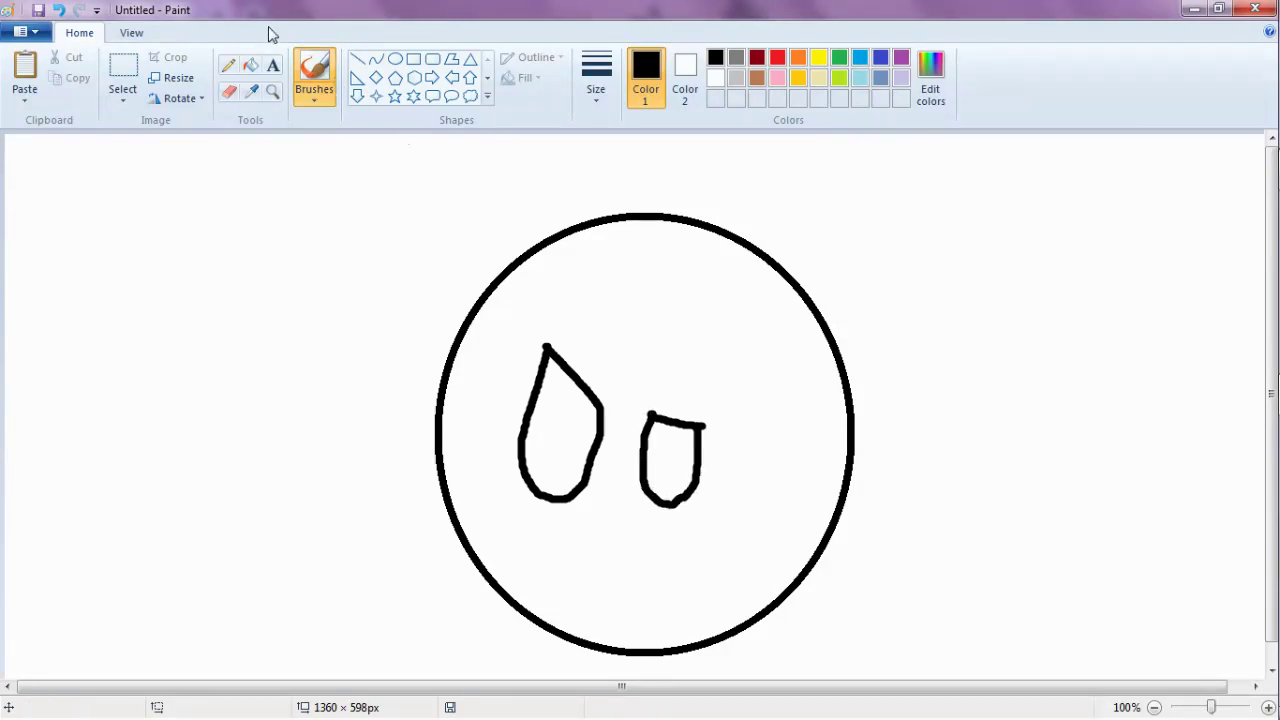
{"action": "left_click", "coordinate": [59, 11]}
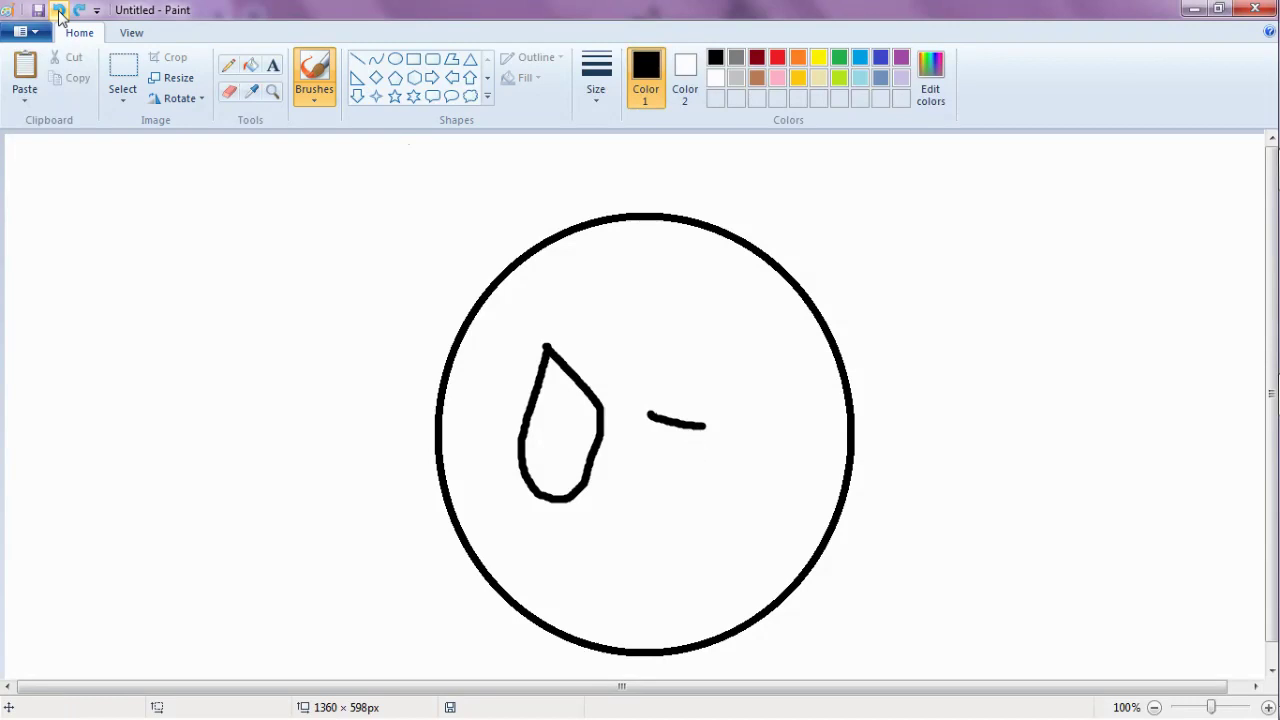
{"action": "left_click", "coordinate": [59, 11]}
{"action": "left_click", "coordinate": [59, 11]}
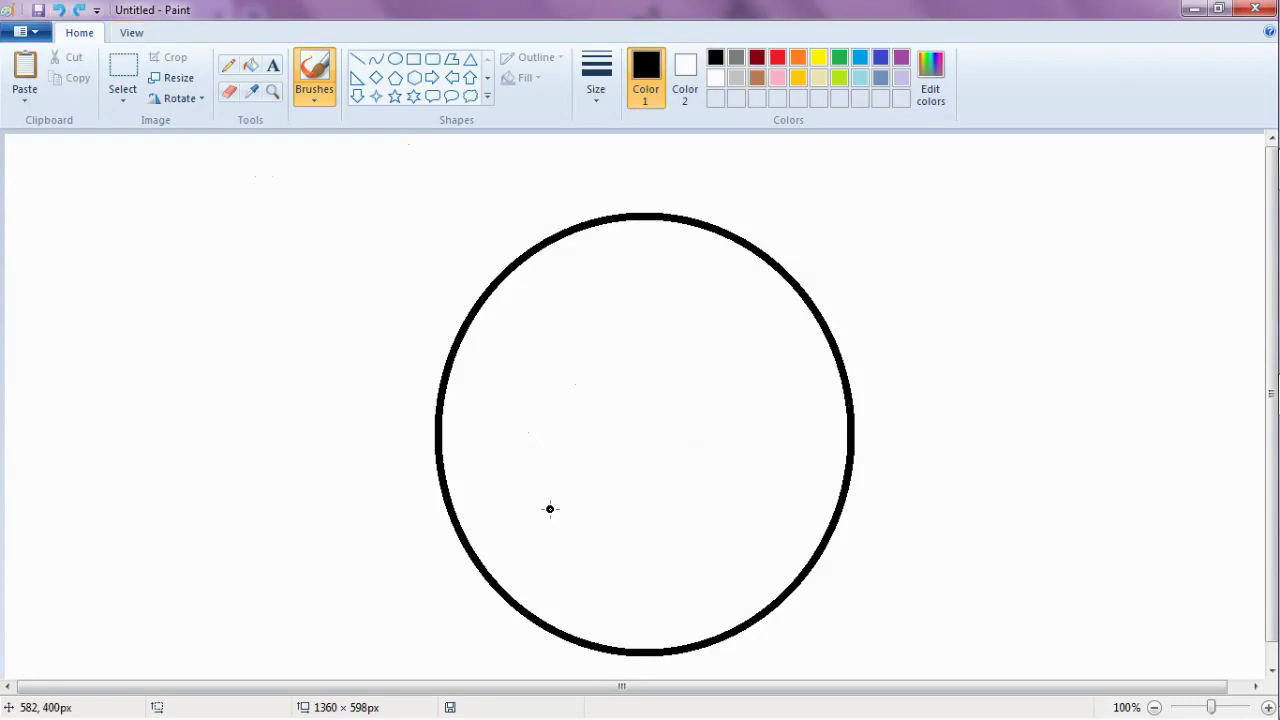
Brush two half-closed eyes with flat tops and rounded bottoms in the face circle, and undo them
{"action": "mouse_move", "coordinate": [536, 421]}
{"action": "left_mouse_down"}
{"action": "mouse_move", "coordinate": [604, 429]}
{"action": "mouse_move", "coordinate": [636, 472]}
{"action": "mouse_move", "coordinate": [622, 511]}
{"action": "mouse_move", "coordinate": [585, 530]}
{"action": "mouse_move", "coordinate": [561, 518]}
{"action": "mouse_move", "coordinate": [540, 422]}
{"action": "left_mouse_up"}
{"action": "mouse_move", "coordinate": [681, 433]}
{"action": "left_mouse_down"}
{"action": "mouse_move", "coordinate": [747, 430]}
{"action": "mouse_move", "coordinate": [666, 470]}
{"action": "mouse_move", "coordinate": [668, 514]}
{"action": "mouse_move", "coordinate": [712, 536]}
{"action": "mouse_move", "coordinate": [738, 508]}
{"action": "mouse_move", "coordinate": [762, 432]}
{"action": "mouse_move", "coordinate": [750, 427]}
{"action": "left_mouse_up"}
{"action": "left_click", "coordinate": [59, 10]}
{"action": "left_click", "coordinate": [59, 10]}
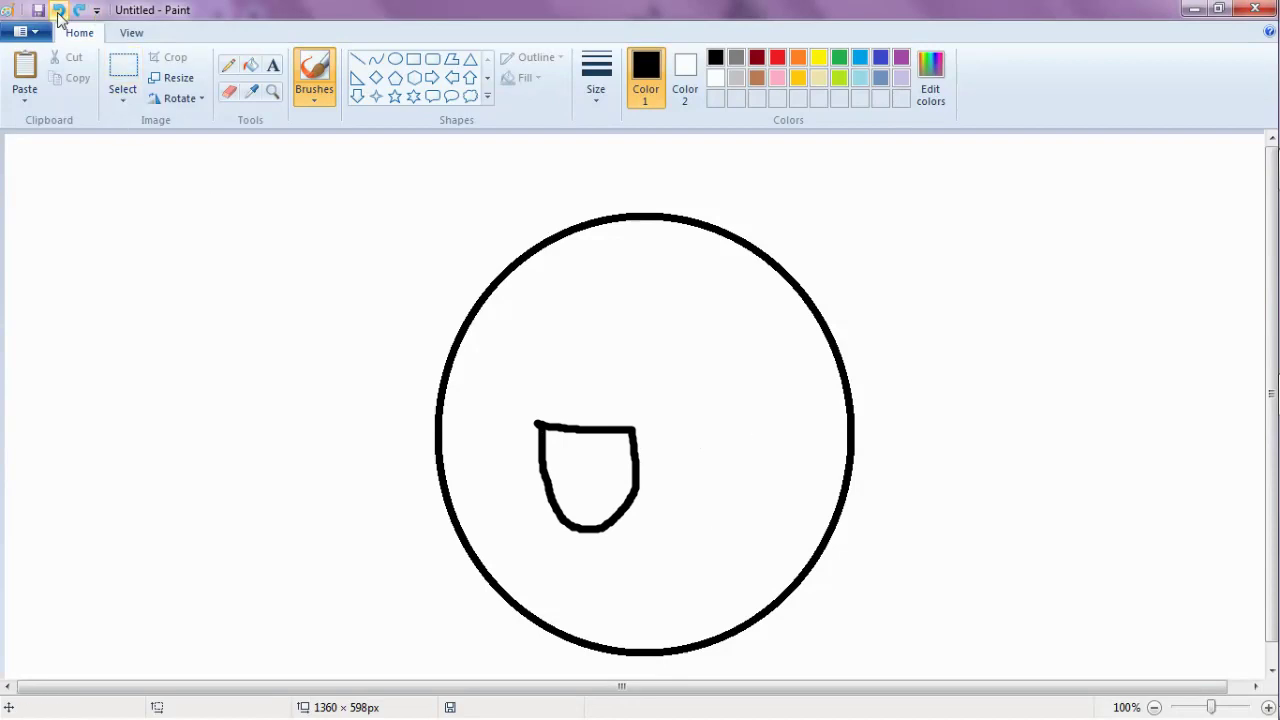
{"action": "left_click", "coordinate": [59, 10]}
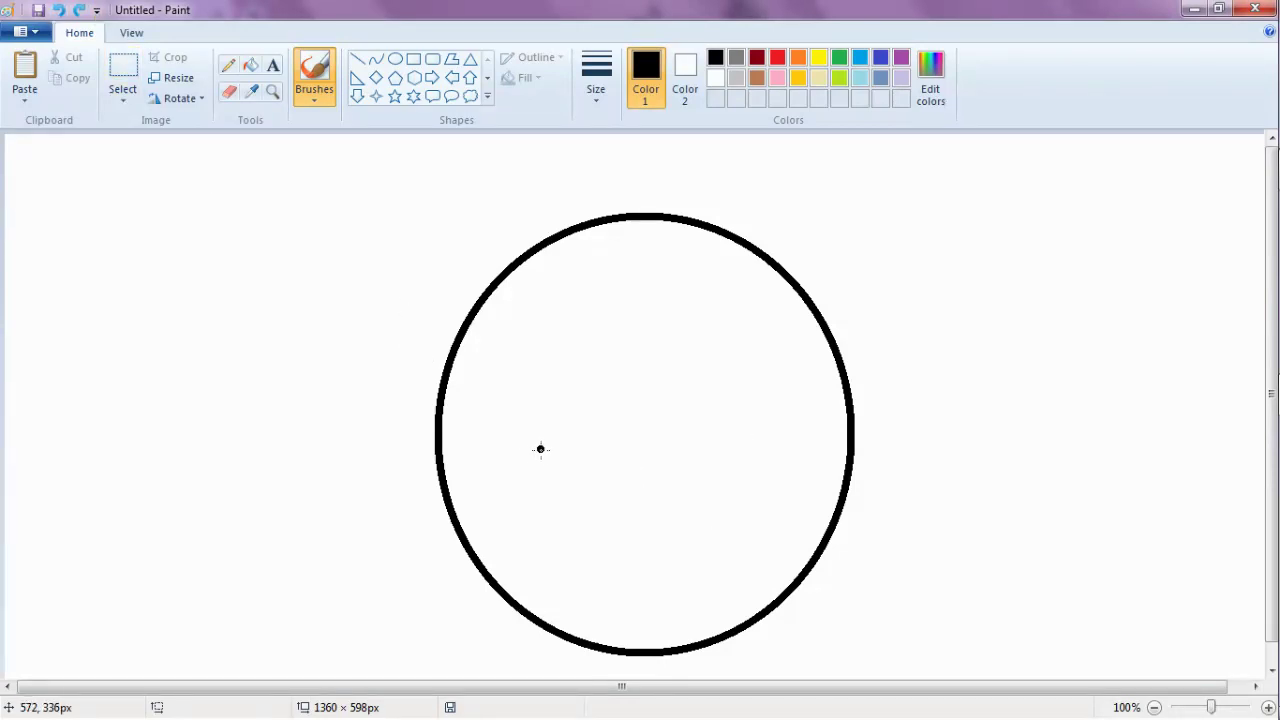
Brush two dome-shaped eyes with rounded tops and flat bottoms in the face circle, and undo both
{"action": "mouse_move", "coordinate": [537, 449]}
{"action": "left_mouse_down"}
{"action": "mouse_move", "coordinate": [634, 448]}
{"action": "mouse_move", "coordinate": [631, 359]}
{"action": "mouse_move", "coordinate": [604, 337]}
{"action": "mouse_move", "coordinate": [565, 338]}
{"action": "mouse_move", "coordinate": [537, 385]}
{"action": "mouse_move", "coordinate": [531, 445]}
{"action": "mouse_move", "coordinate": [563, 448]}
{"action": "left_mouse_up"}
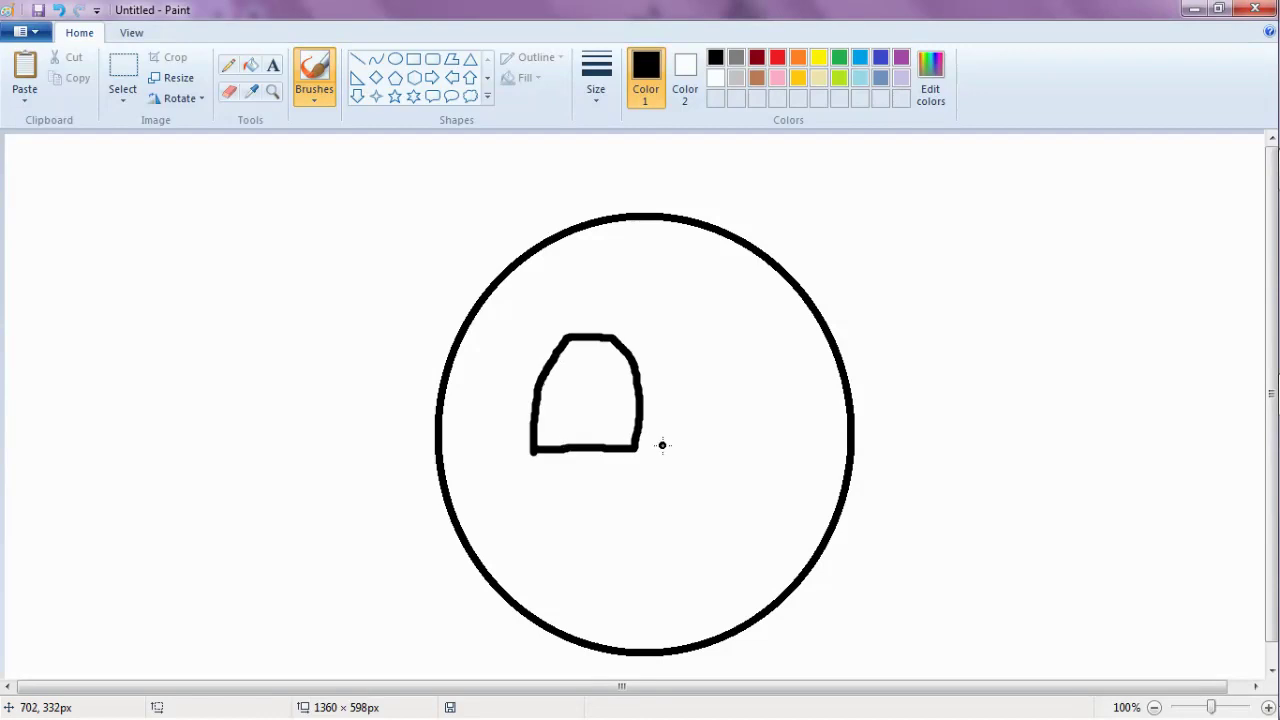
{"action": "mouse_move", "coordinate": [668, 451]}
{"action": "left_mouse_down"}
{"action": "mouse_move", "coordinate": [757, 454]}
{"action": "mouse_move", "coordinate": [749, 371]}
{"action": "mouse_move", "coordinate": [723, 350]}
{"action": "mouse_move", "coordinate": [682, 362]}
{"action": "mouse_move", "coordinate": [652, 402]}
{"action": "mouse_move", "coordinate": [662, 457]}
{"action": "left_mouse_up"}
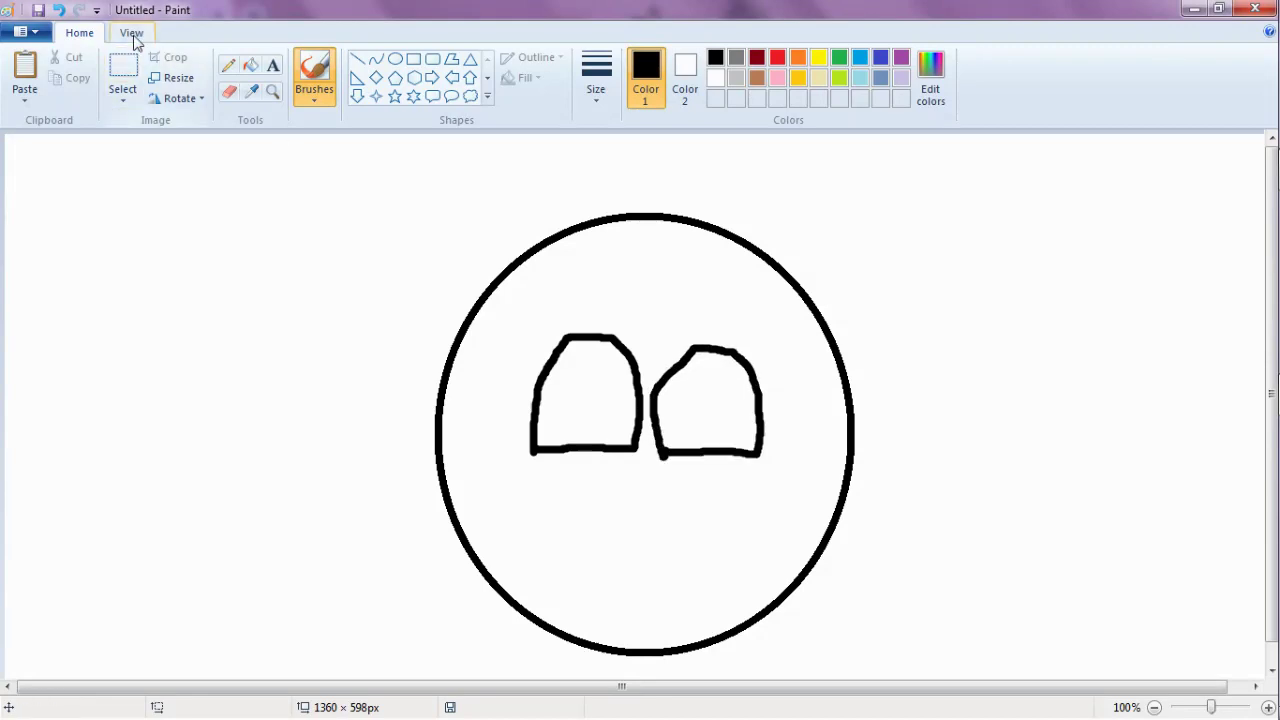
{"action": "left_click", "coordinate": [60, 12]}
{"action": "left_click", "coordinate": [60, 12]}
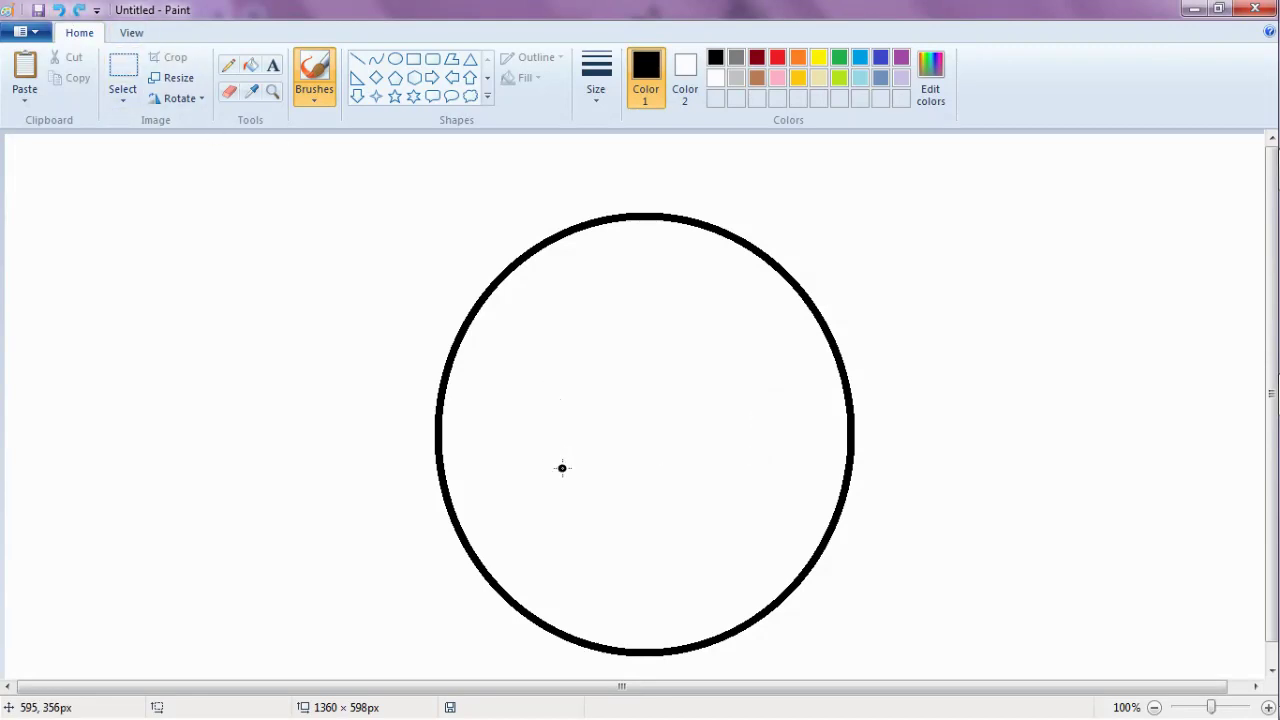
Brush two tall arch-shaped eyes, open at the bottom, in the face circle, and undo both
{"action": "mouse_move", "coordinate": [562, 468]}
{"action": "left_mouse_down"}
{"action": "mouse_move", "coordinate": [585, 377]}
{"action": "mouse_move", "coordinate": [611, 358]}
{"action": "mouse_move", "coordinate": [632, 378]}
{"action": "mouse_move", "coordinate": [643, 466]}
{"action": "mouse_move", "coordinate": [695, 373]}
{"action": "mouse_move", "coordinate": [710, 374]}
{"action": "mouse_move", "coordinate": [736, 444]}
{"action": "left_mouse_up"}
{"action": "left_click", "coordinate": [60, 12]}
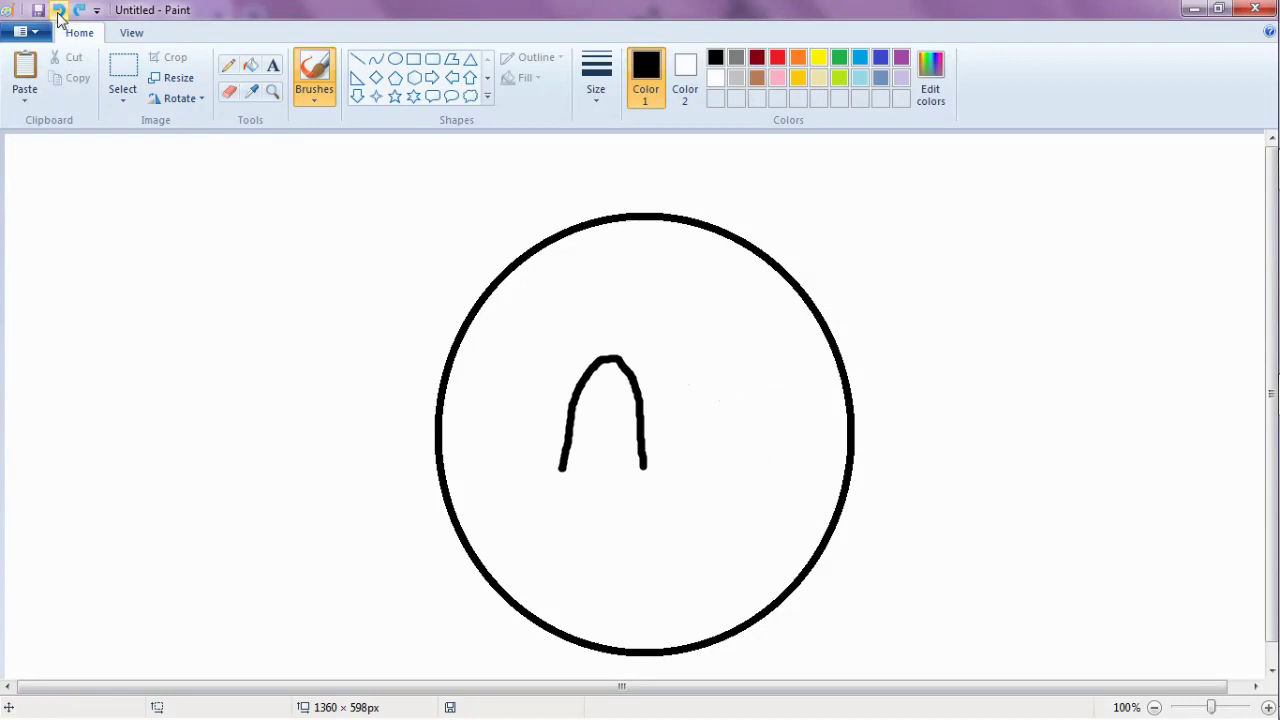
{"action": "left_click", "coordinate": [60, 12]}
Brush two U-shaped closed eyes in the face circle, try slanted eyebrows above them, and undo all the strokes
{"action": "mouse_move", "coordinate": [538, 393]}
{"action": "left_mouse_down"}
{"action": "mouse_move", "coordinate": [558, 428]}
{"action": "mouse_move", "coordinate": [588, 439]}
{"action": "mouse_move", "coordinate": [622, 400]}
{"action": "mouse_move", "coordinate": [712, 438]}
{"action": "mouse_move", "coordinate": [733, 418]}
{"action": "mouse_move", "coordinate": [728, 398]}
{"action": "left_mouse_up"}
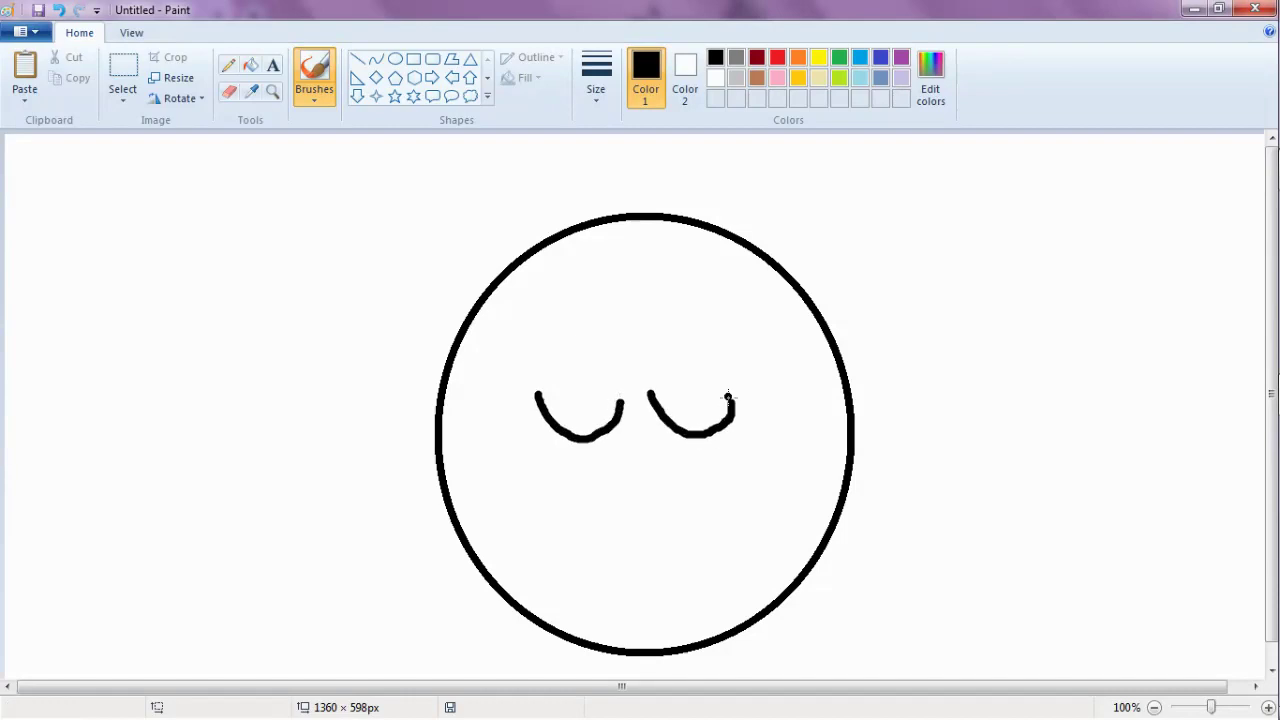
{"action": "left_click_drag", "start_coordinate": [563, 327], "coordinate": [591, 366]}
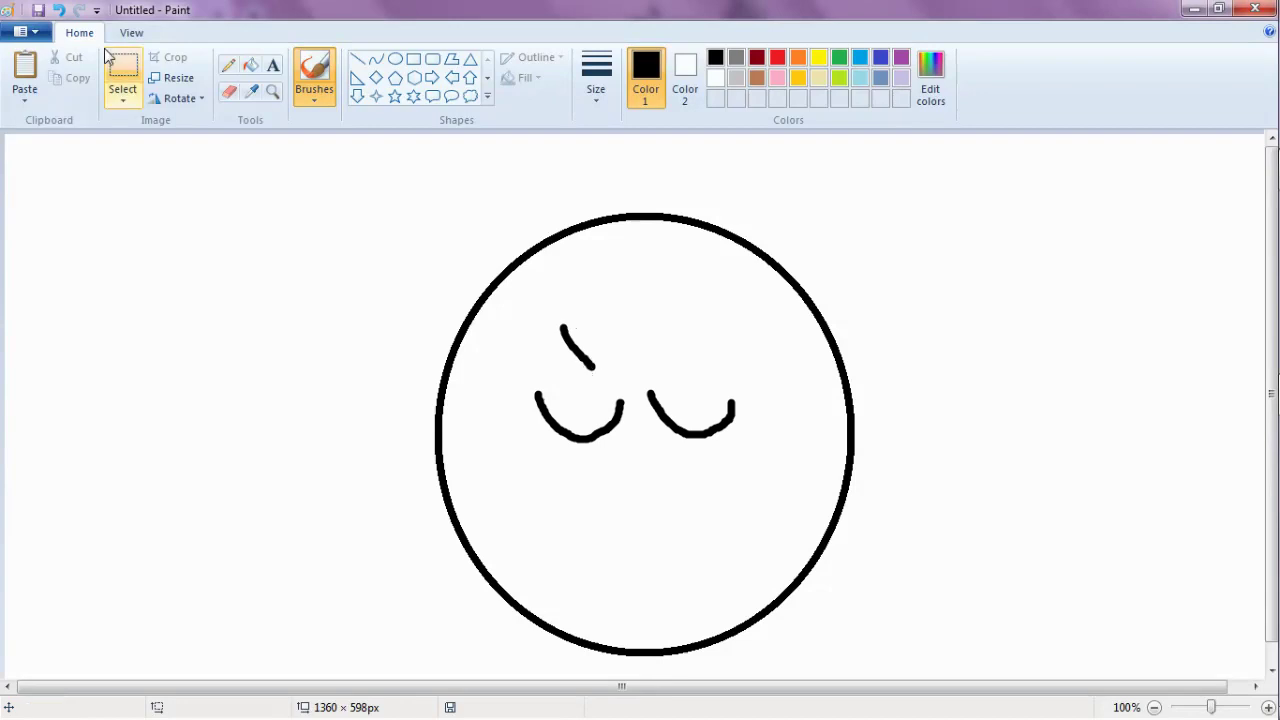
{"action": "left_click", "coordinate": [59, 11]}
{"action": "left_click_drag", "start_coordinate": [548, 357], "coordinate": [594, 335]}
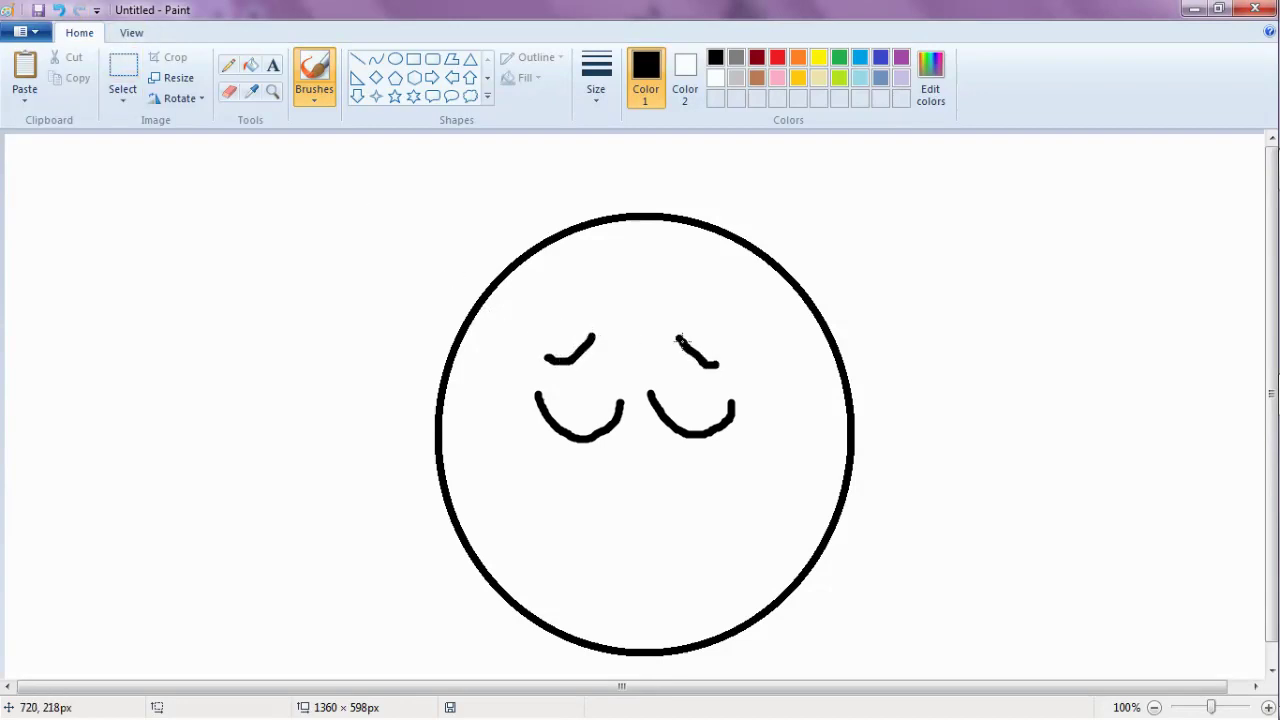
{"action": "left_click", "coordinate": [59, 10]}
{"action": "left_click", "coordinate": [59, 10]}
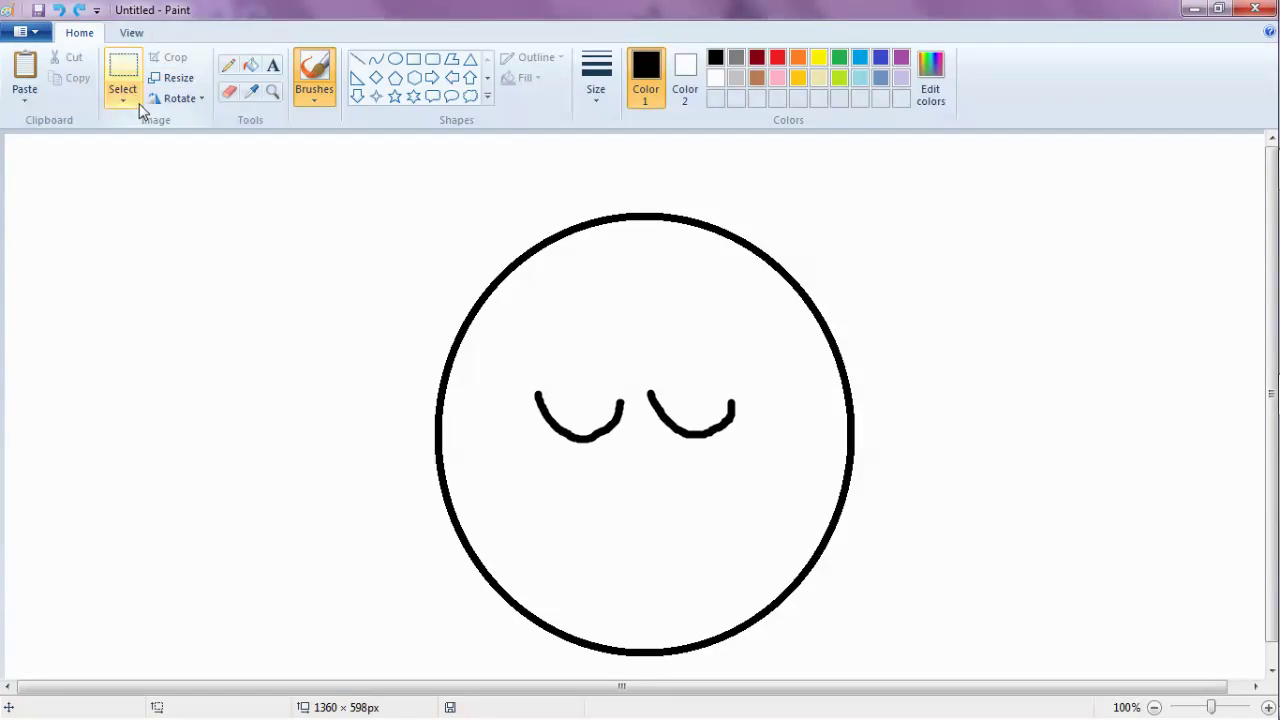
{"action": "left_click", "coordinate": [60, 11]}
{"action": "left_click", "coordinate": [60, 11]}
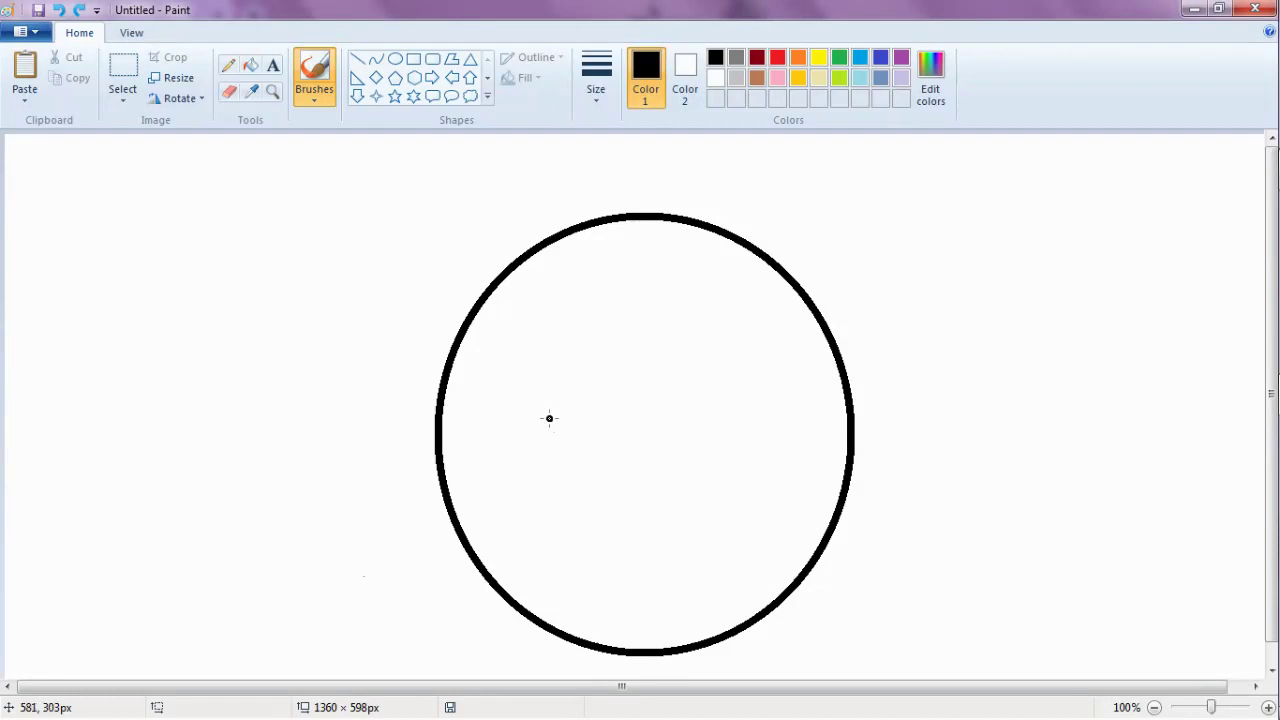
Brush two round-bottomed eyes whose upper lids rise to a point near the centre of the face circle, and undo both
{"action": "mouse_move", "coordinate": [549, 418]}
{"action": "left_mouse_down"}
{"action": "mouse_move", "coordinate": [625, 373]}
{"action": "mouse_move", "coordinate": [630, 496]}
{"action": "mouse_move", "coordinate": [608, 512]}
{"action": "mouse_move", "coordinate": [573, 503]}
{"action": "mouse_move", "coordinate": [544, 441]}
{"action": "mouse_move", "coordinate": [550, 419]}
{"action": "mouse_move", "coordinate": [598, 410]}
{"action": "left_mouse_up"}
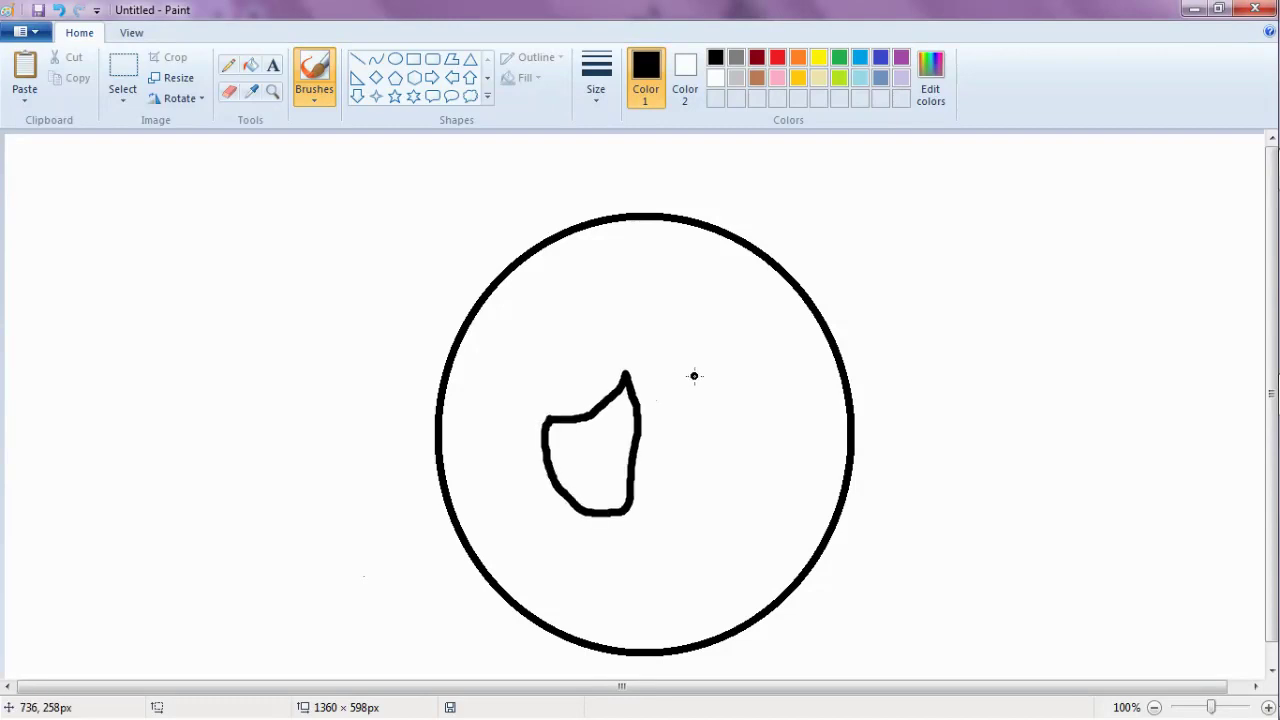
{"action": "mouse_move", "coordinate": [694, 376]}
{"action": "left_mouse_down"}
{"action": "mouse_move", "coordinate": [713, 415]}
{"action": "mouse_move", "coordinate": [743, 409]}
{"action": "mouse_move", "coordinate": [750, 447]}
{"action": "mouse_move", "coordinate": [742, 491]}
{"action": "mouse_move", "coordinate": [706, 514]}
{"action": "mouse_move", "coordinate": [672, 484]}
{"action": "mouse_move", "coordinate": [690, 375]}
{"action": "left_mouse_up"}
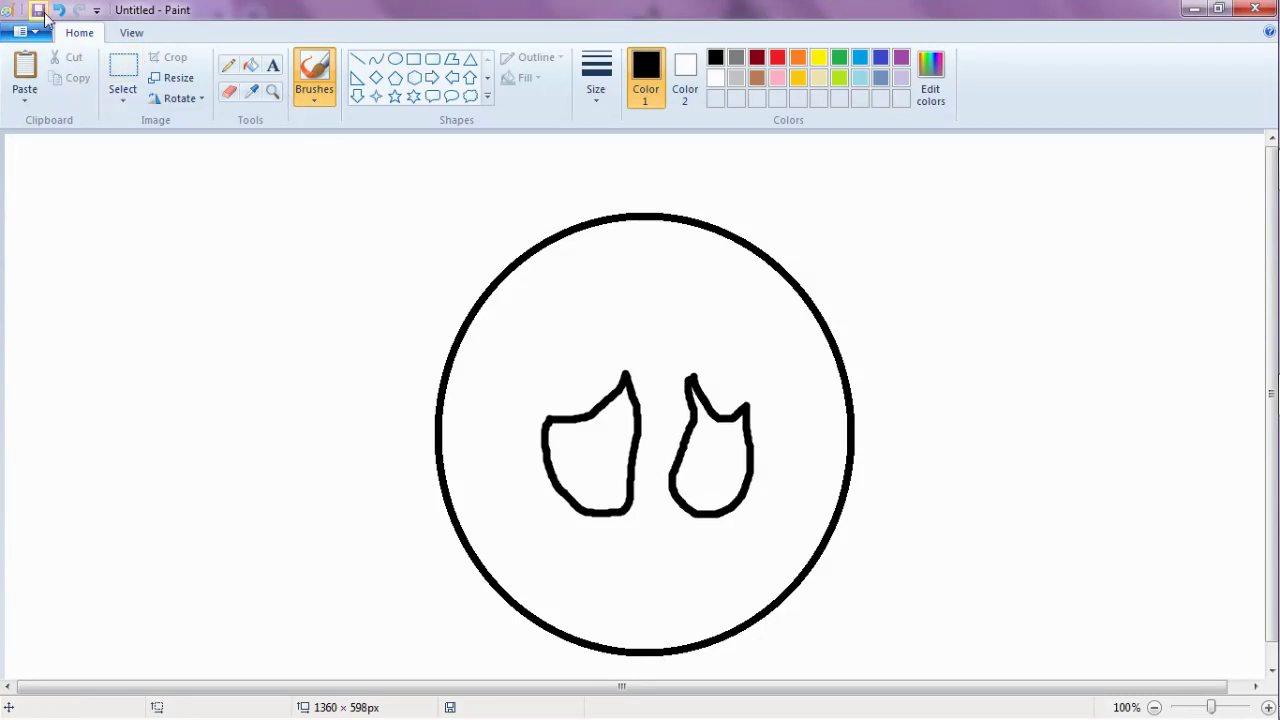
{"action": "left_click", "coordinate": [59, 12]}
{"action": "left_click", "coordinate": [59, 12]}
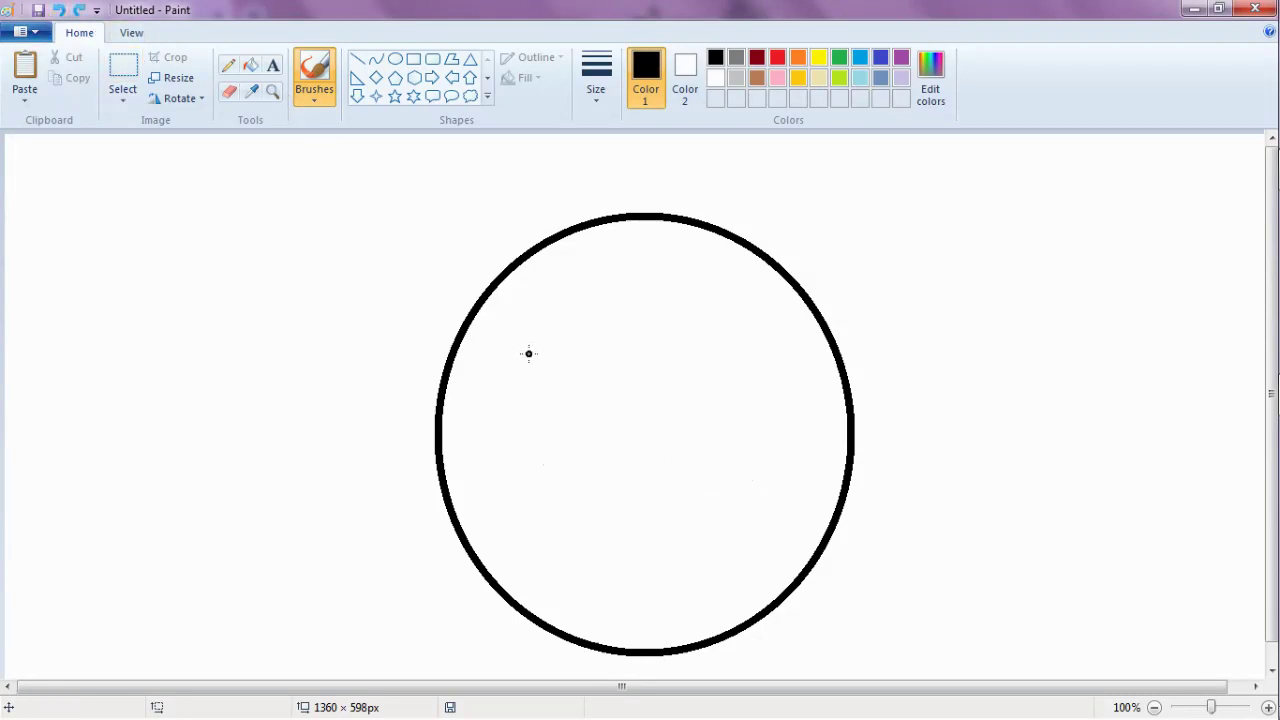
Brush two squeezed-shut wedge eyes pointing inward with a teardrop under the left one, and undo the teardrop and right eye
{"action": "mouse_move", "coordinate": [529, 353]}
{"action": "left_mouse_down"}
{"action": "mouse_move", "coordinate": [582, 379]}
{"action": "mouse_move", "coordinate": [617, 444]}
{"action": "mouse_move", "coordinate": [533, 436]}
{"action": "left_mouse_up"}
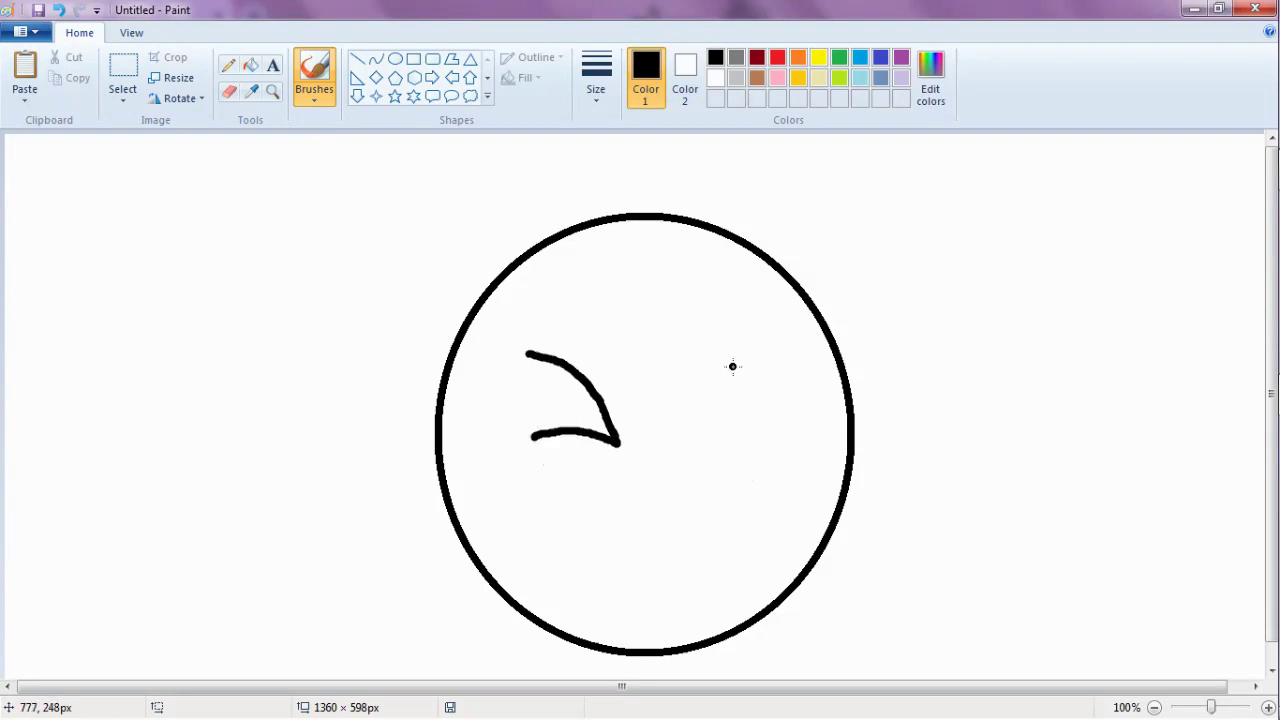
{"action": "mouse_move", "coordinate": [733, 367]}
{"action": "left_mouse_down"}
{"action": "mouse_move", "coordinate": [668, 430]}
{"action": "mouse_move", "coordinate": [748, 421]}
{"action": "left_mouse_up"}
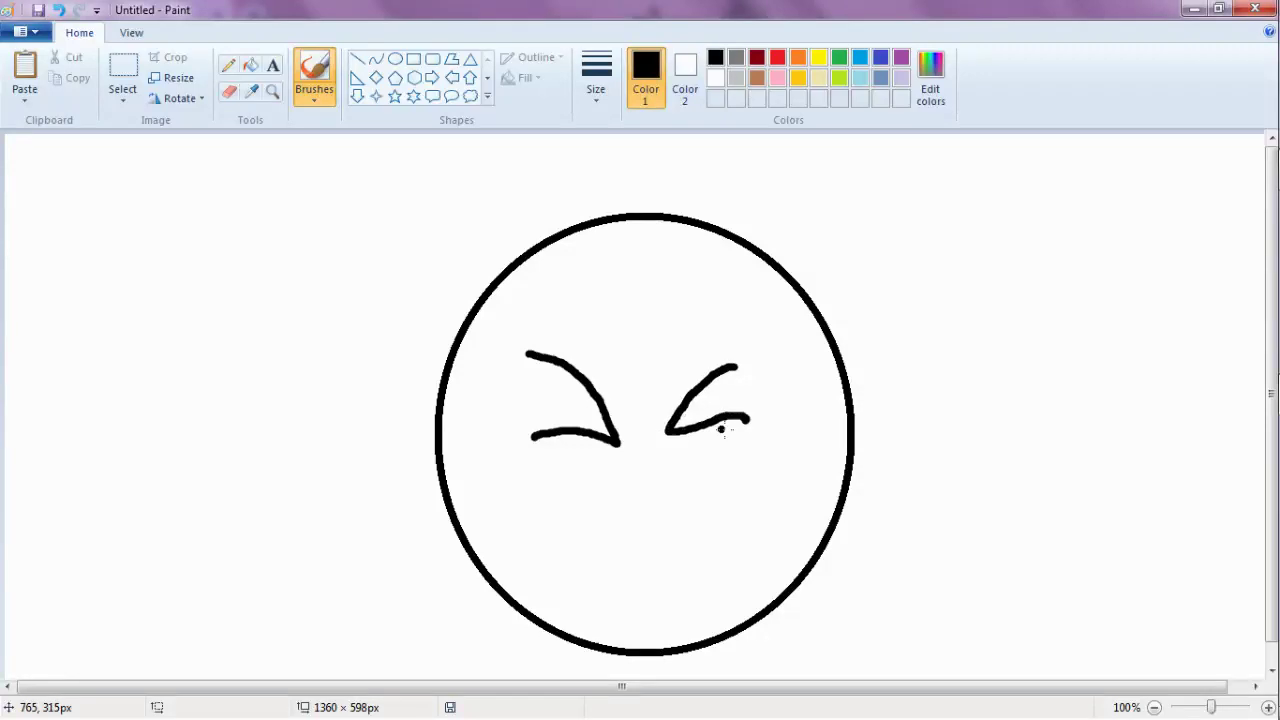
{"action": "mouse_move", "coordinate": [596, 470]}
{"action": "left_mouse_down"}
{"action": "mouse_move", "coordinate": [582, 490]}
{"action": "mouse_move", "coordinate": [603, 535]}
{"action": "mouse_move", "coordinate": [613, 503]}
{"action": "mouse_move", "coordinate": [598, 474]}
{"action": "left_mouse_up"}
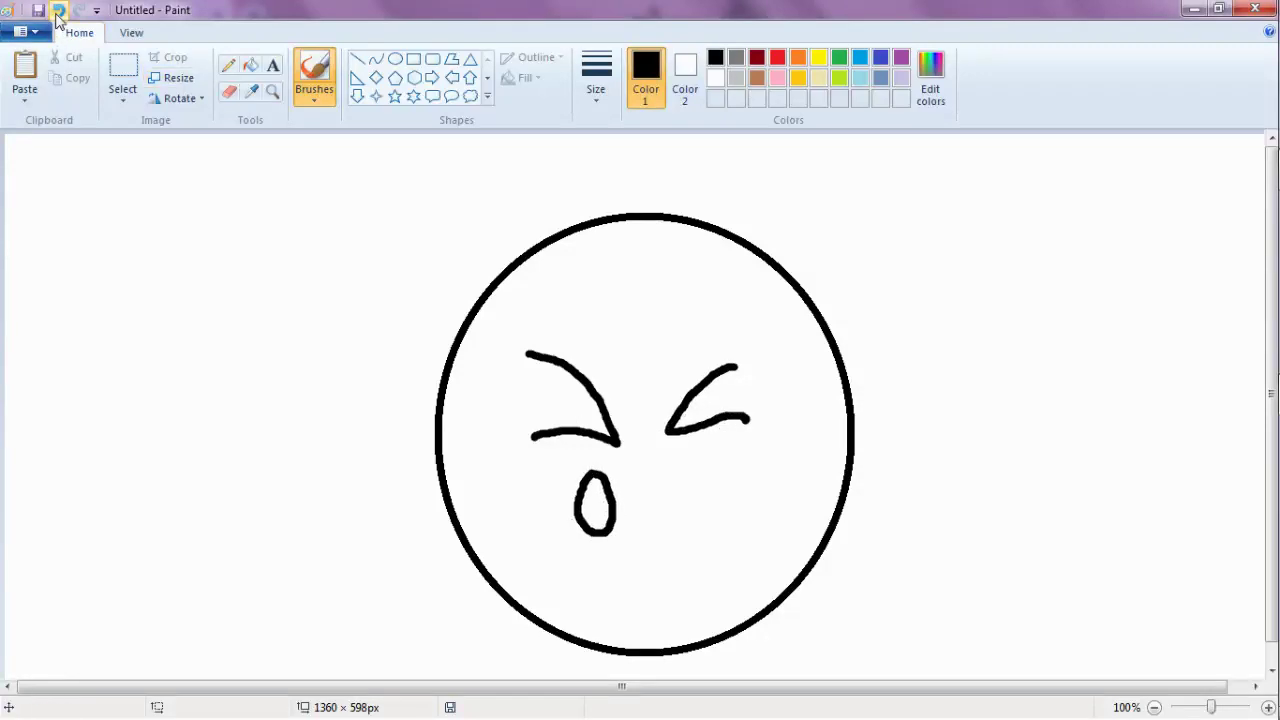
{"action": "left_click", "coordinate": [56, 12]}
{"action": "left_click", "coordinate": [56, 12]}
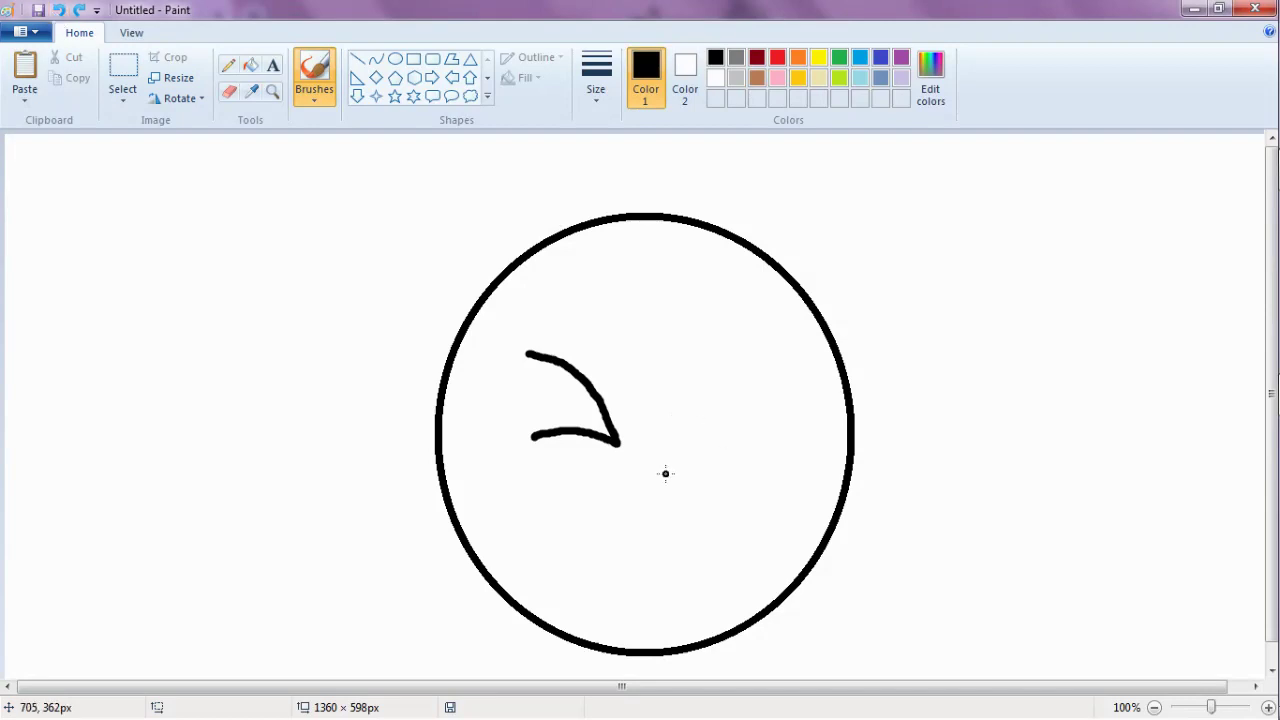
Brush a tall right eye with an arched notch in its bottom, and undo it along with the left wedge eye
{"action": "mouse_move", "coordinate": [665, 473]}
{"action": "left_mouse_down"}
{"action": "mouse_move", "coordinate": [685, 418]}
{"action": "mouse_move", "coordinate": [726, 442]}
{"action": "mouse_move", "coordinate": [728, 480]}
{"action": "mouse_move", "coordinate": [750, 355]}
{"action": "mouse_move", "coordinate": [705, 339]}
{"action": "mouse_move", "coordinate": [668, 366]}
{"action": "mouse_move", "coordinate": [647, 428]}
{"action": "mouse_move", "coordinate": [657, 463]}
{"action": "left_mouse_up"}
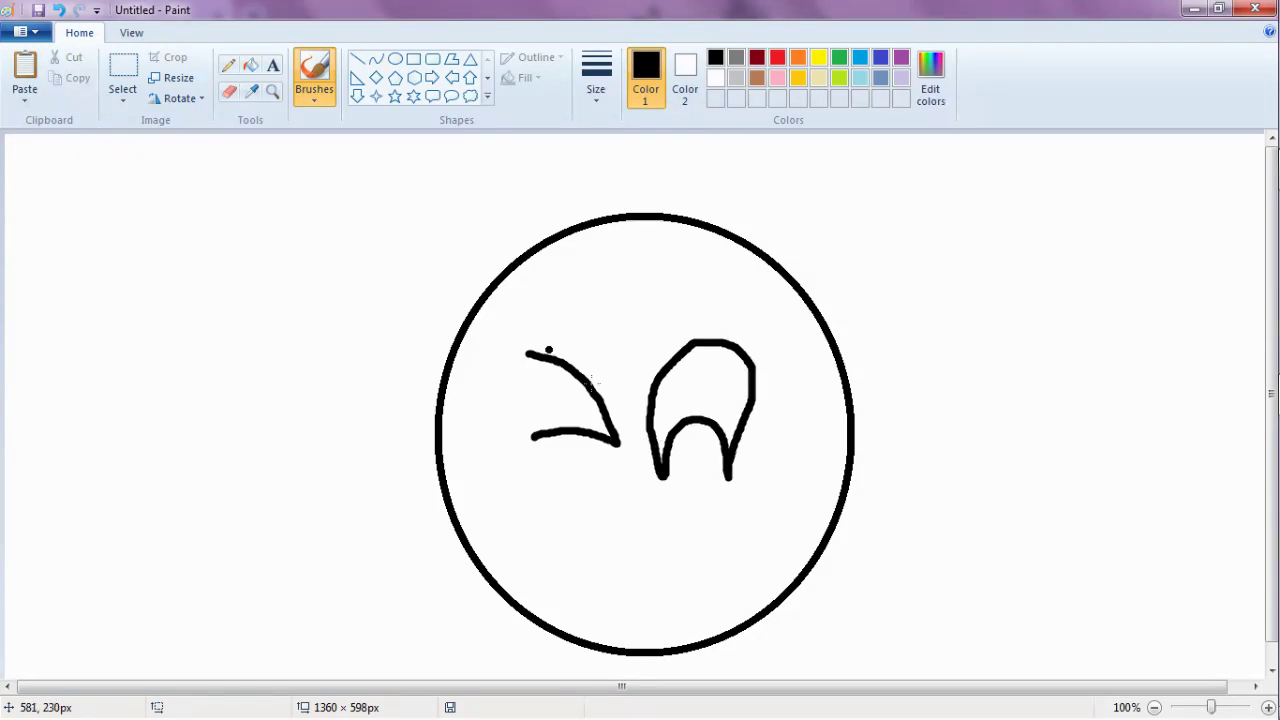
{"action": "left_click", "coordinate": [59, 11]}
{"action": "left_click", "coordinate": [59, 11]}
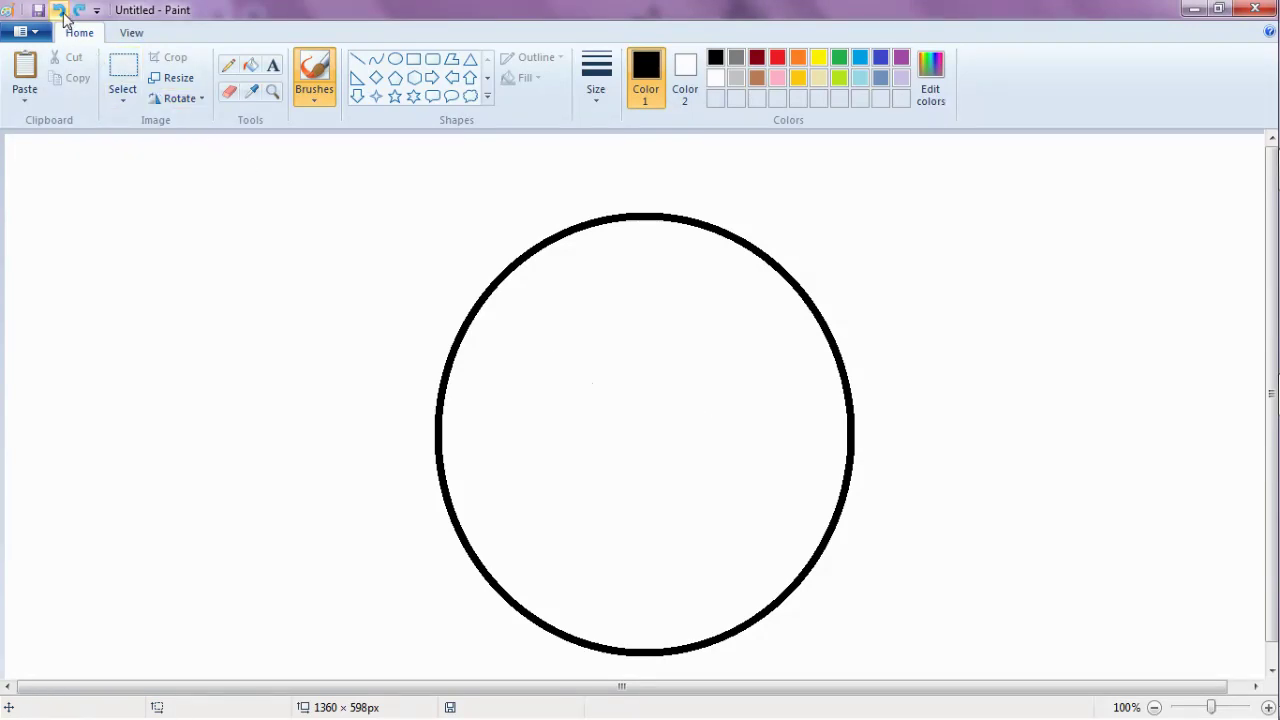
Brush two angry eyes as single lines slanting down toward the centre of the face circle, and undo both
{"action": "left_click_drag", "start_coordinate": [539, 385], "coordinate": [621, 472]}
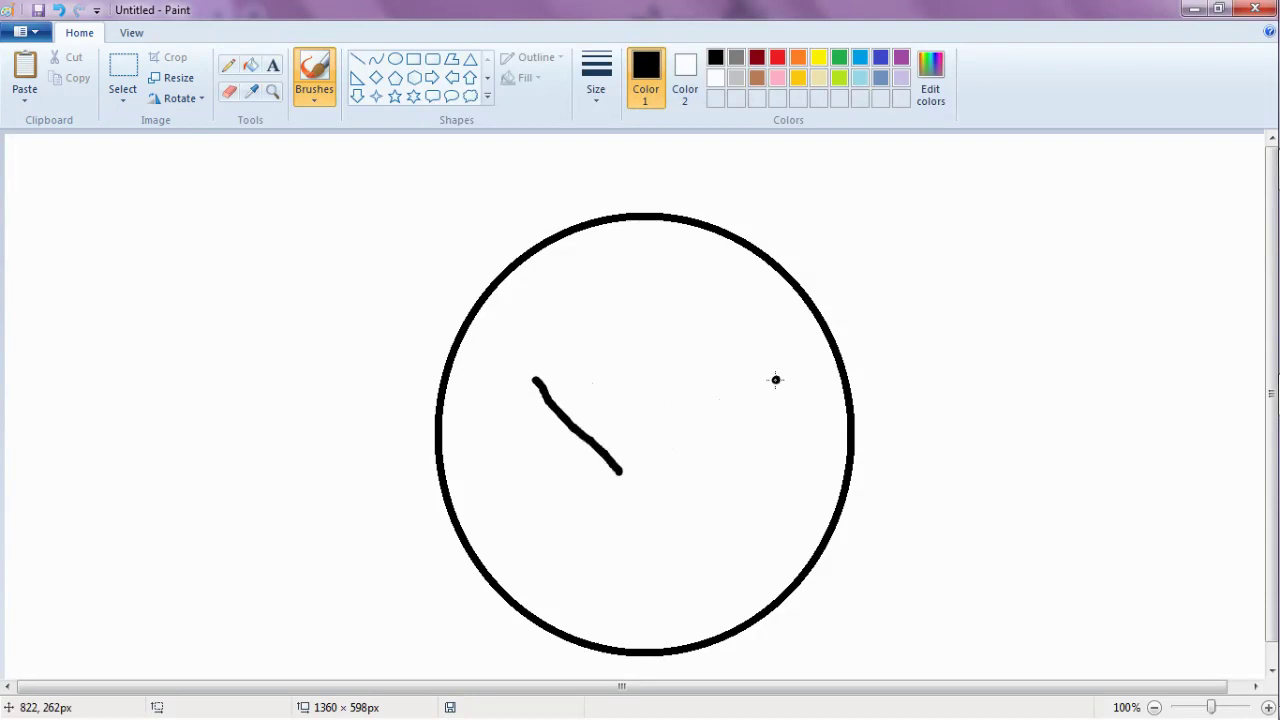
{"action": "left_click_drag", "start_coordinate": [776, 380], "coordinate": [676, 478]}
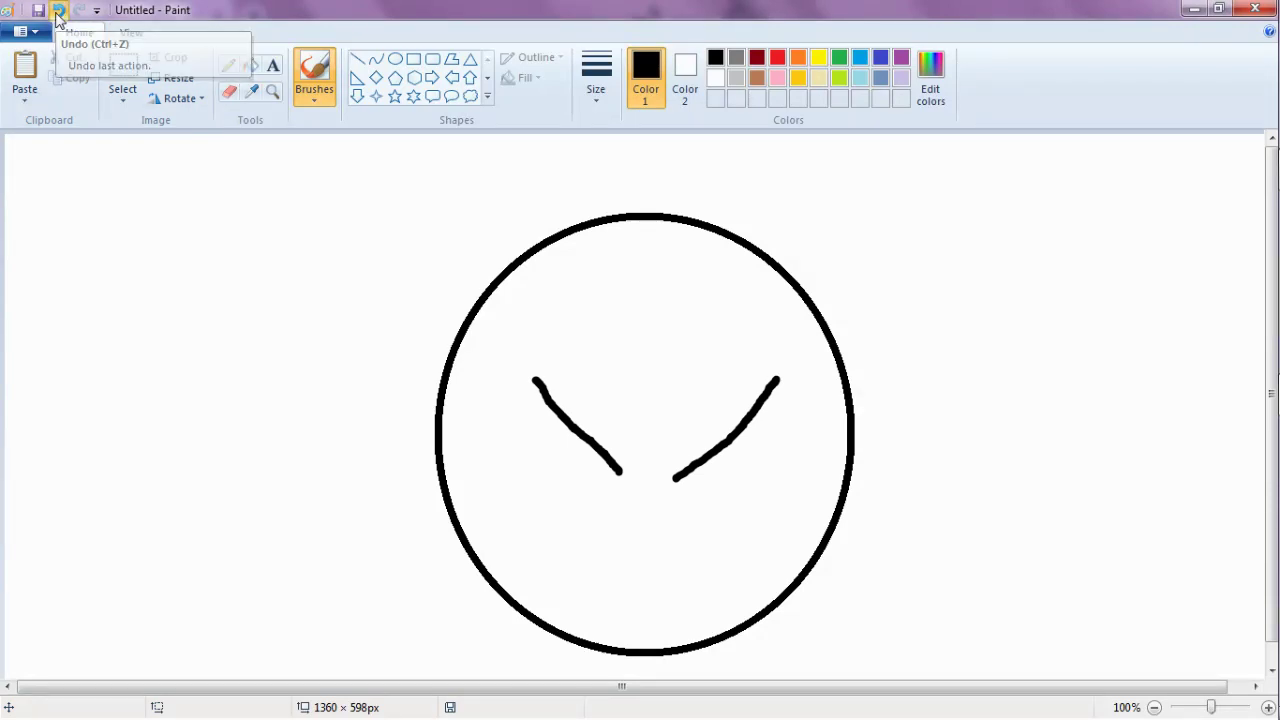
{"action": "left_click", "coordinate": [57, 12]}
{"action": "left_click", "coordinate": [57, 12]}
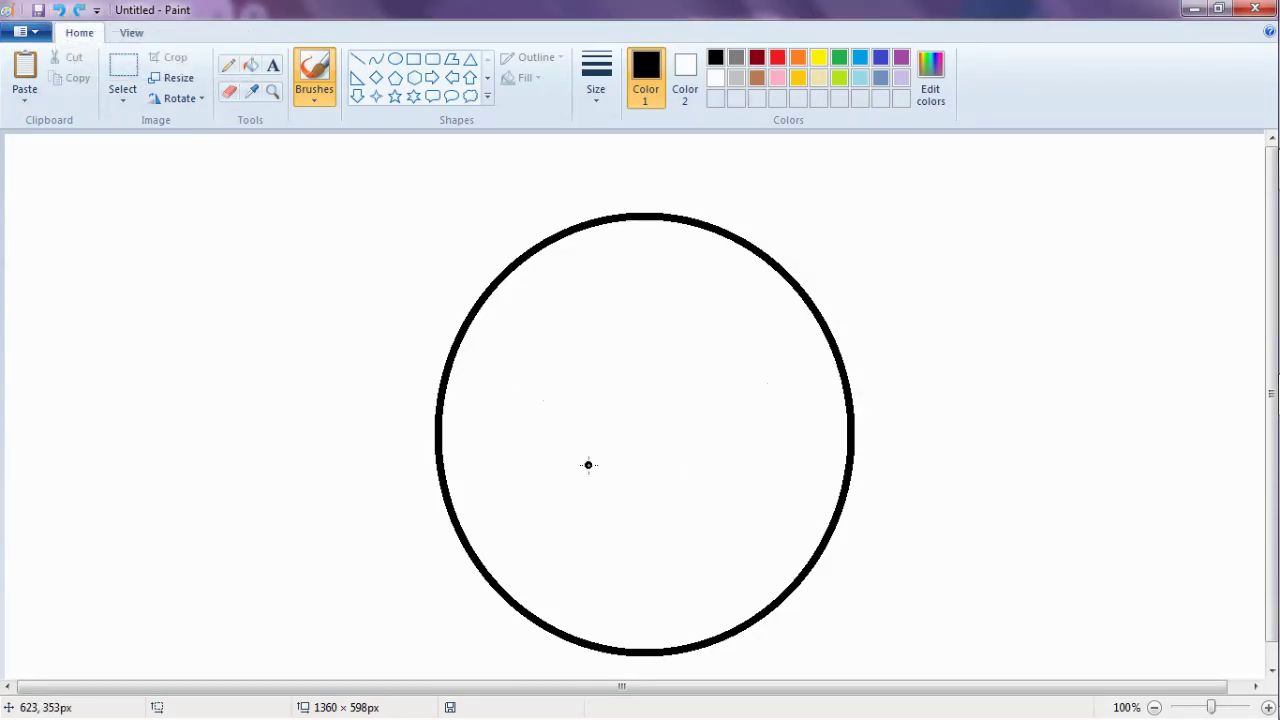
Brush two narrow black arched eyes, and outline a light blue sweat drop over the face circle's upper-left edge
{"action": "mouse_move", "coordinate": [575, 464]}
{"action": "left_mouse_down"}
{"action": "mouse_move", "coordinate": [583, 407]}
{"action": "mouse_move", "coordinate": [607, 383]}
{"action": "mouse_move", "coordinate": [639, 406]}
{"action": "mouse_move", "coordinate": [642, 475]}
{"action": "mouse_move", "coordinate": [683, 480]}
{"action": "mouse_move", "coordinate": [687, 415]}
{"action": "mouse_move", "coordinate": [712, 392]}
{"action": "mouse_move", "coordinate": [736, 406]}
{"action": "mouse_move", "coordinate": [753, 462]}
{"action": "left_mouse_up"}
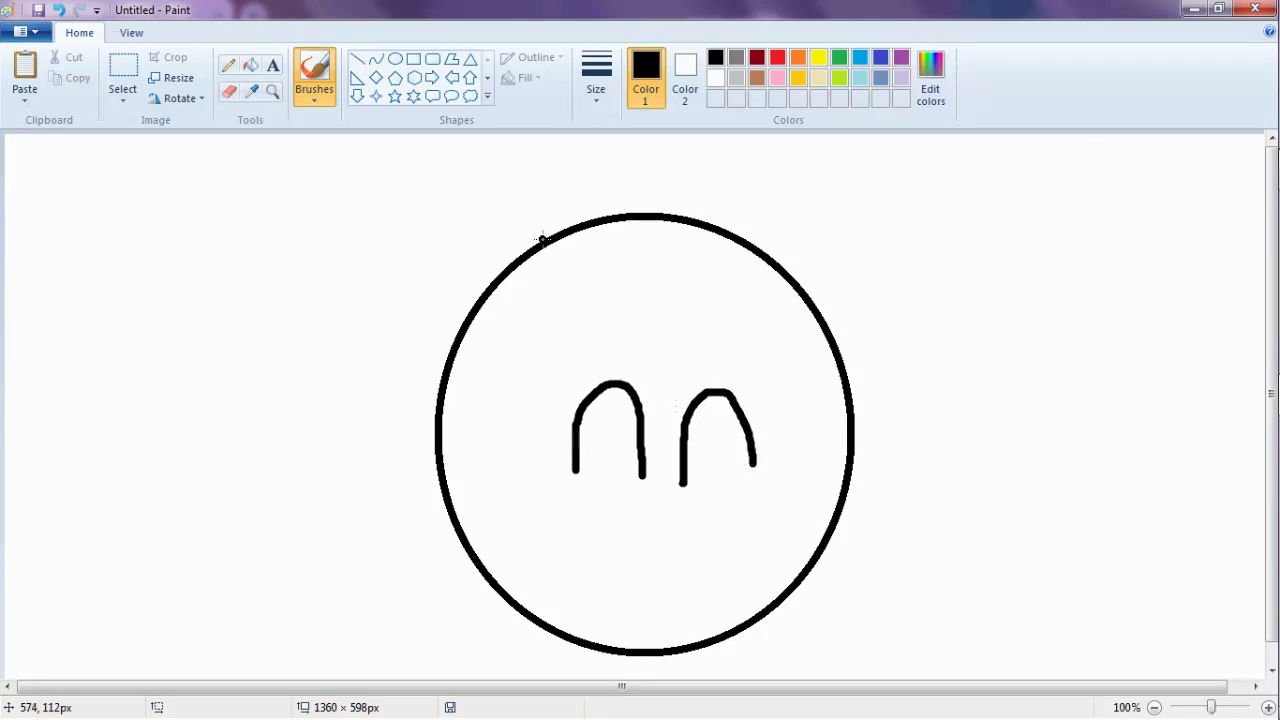
{"action": "left_click", "coordinate": [860, 58]}
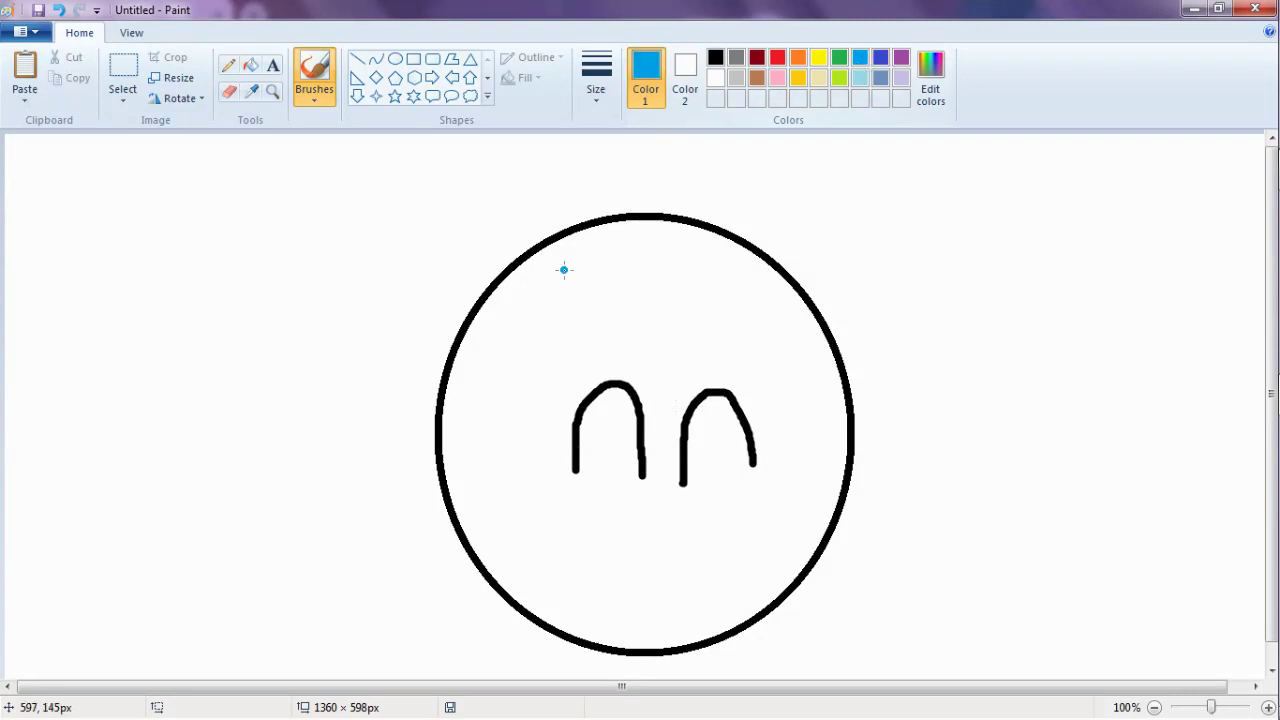
{"action": "mouse_move", "coordinate": [549, 222]}
{"action": "left_mouse_down"}
{"action": "mouse_move", "coordinate": [488, 356]}
{"action": "mouse_move", "coordinate": [517, 397]}
{"action": "mouse_move", "coordinate": [540, 398]}
{"action": "mouse_move", "coordinate": [552, 368]}
{"action": "mouse_move", "coordinate": [566, 277]}
{"action": "mouse_move", "coordinate": [553, 220]}
{"action": "left_mouse_up"}
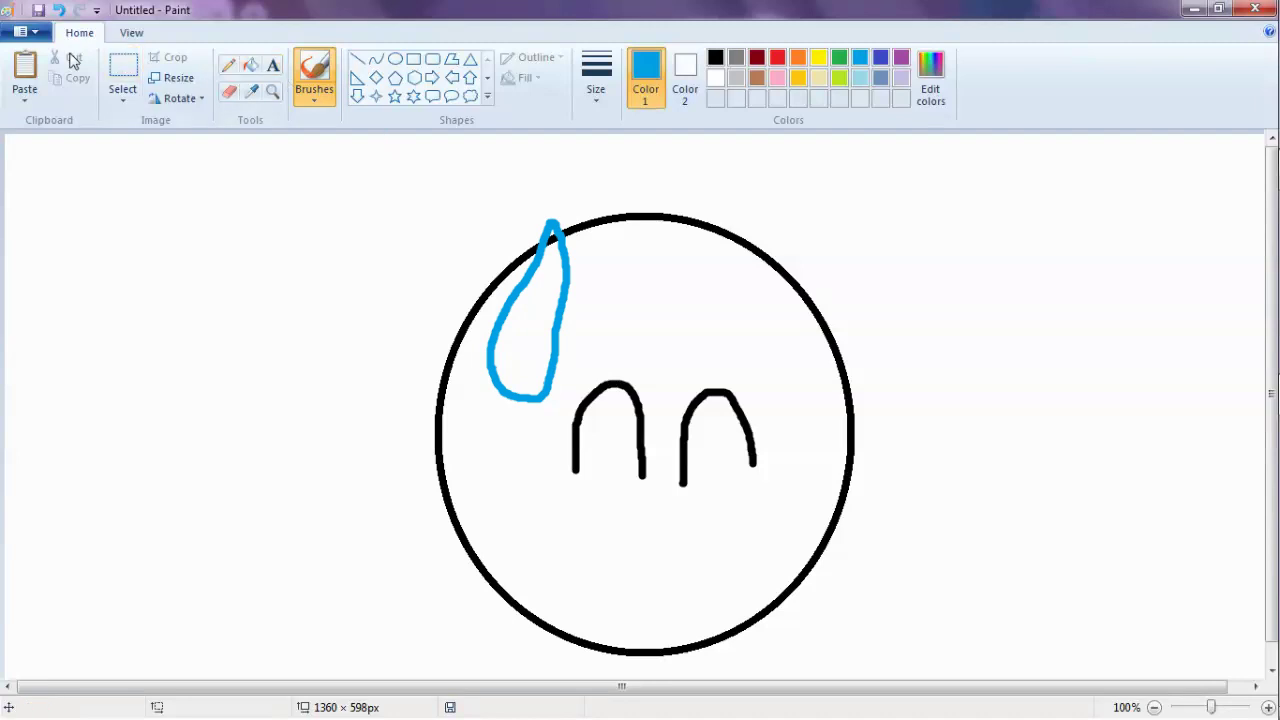
Fill the sweat drop with the same light blue and return to the brush
{"action": "left_click", "coordinate": [250, 65]}
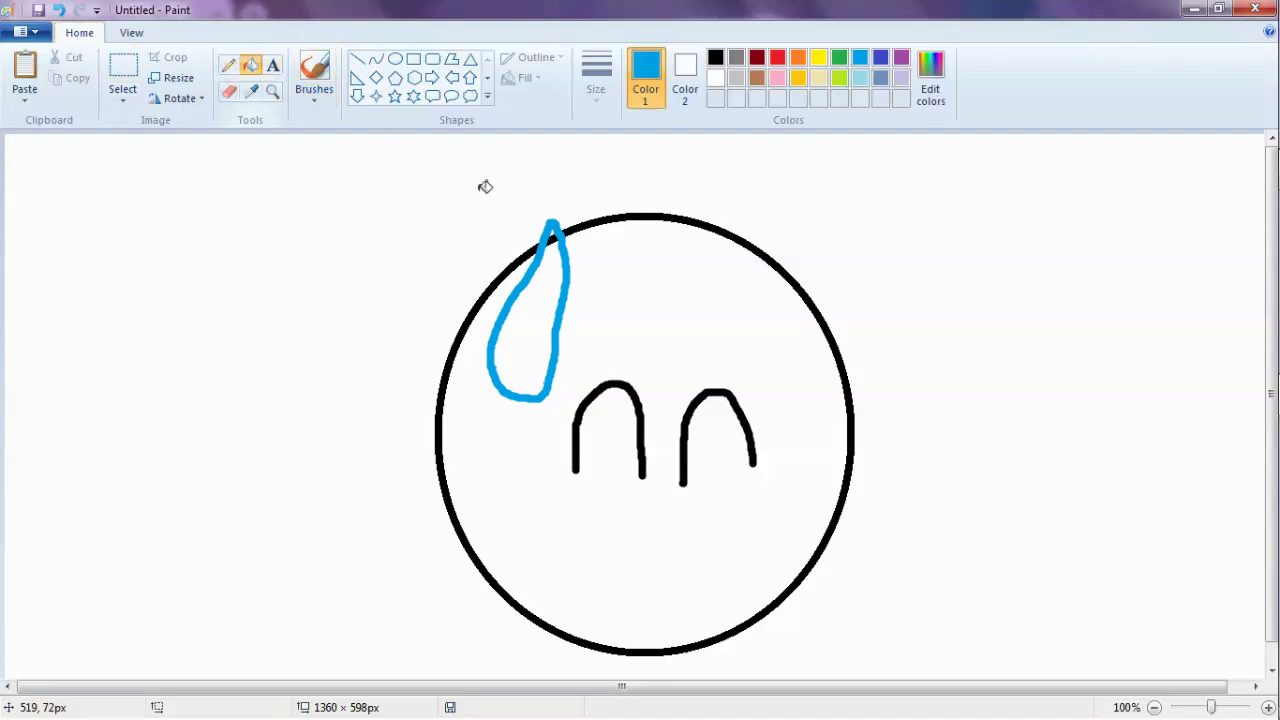
{"action": "left_click", "coordinate": [543, 336]}
{"action": "left_click", "coordinate": [314, 70]}
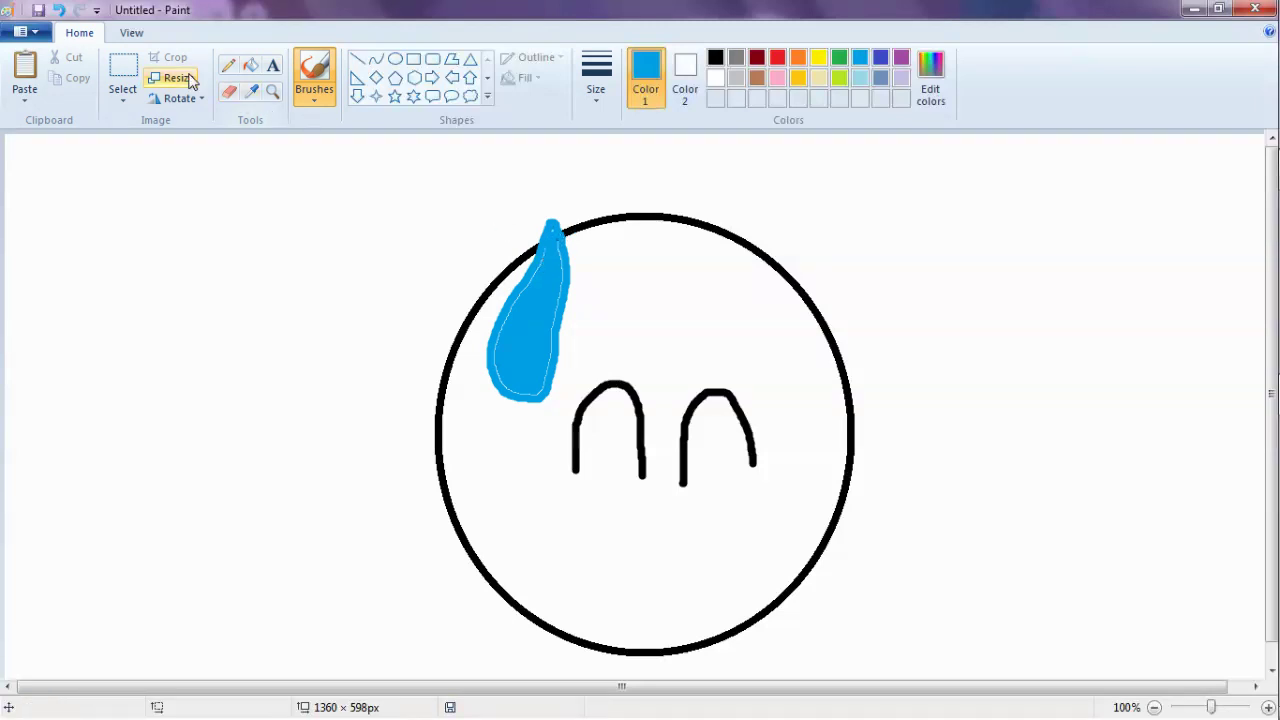
Undo the sweat drop, the eyes and the face circle to leave a blank canvas
{"action": "left_click", "coordinate": [59, 10]}
{"action": "left_click", "coordinate": [59, 10]}
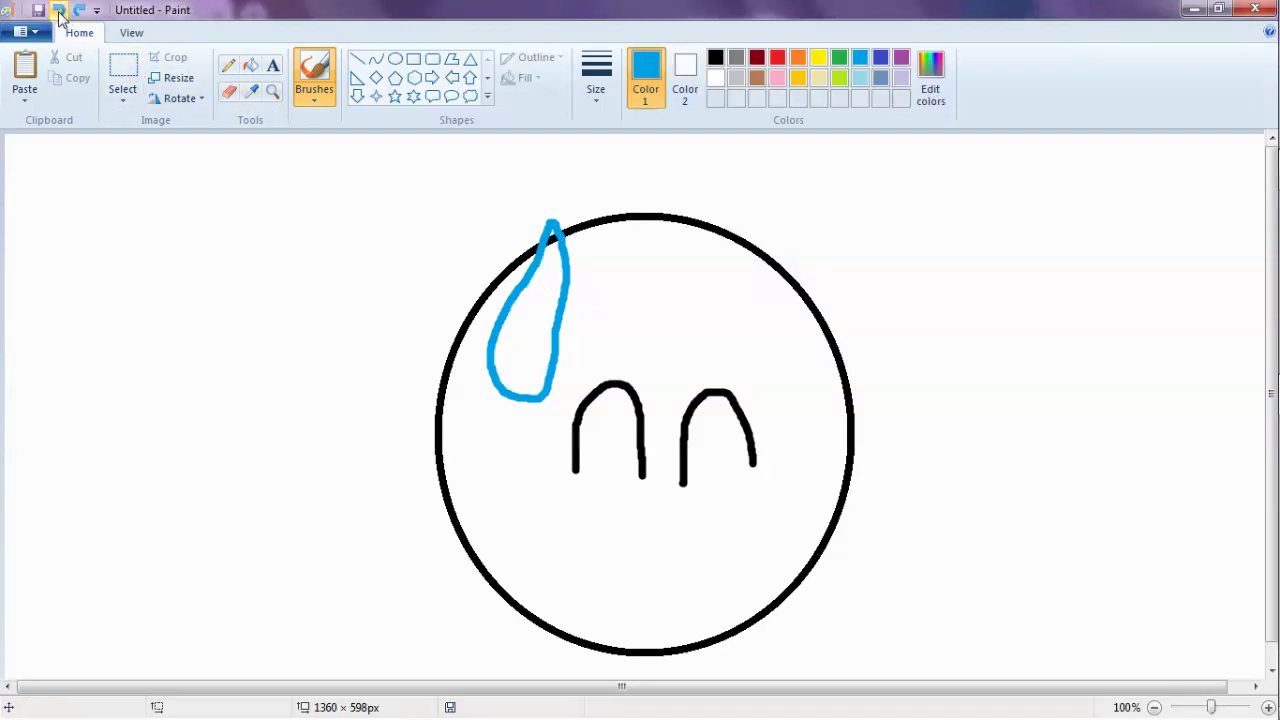
{"action": "left_click", "coordinate": [59, 10]}
{"action": "left_click", "coordinate": [59, 10]}
{"action": "left_click", "coordinate": [59, 10]}
{"action": "left_click", "coordinate": [59, 10]}
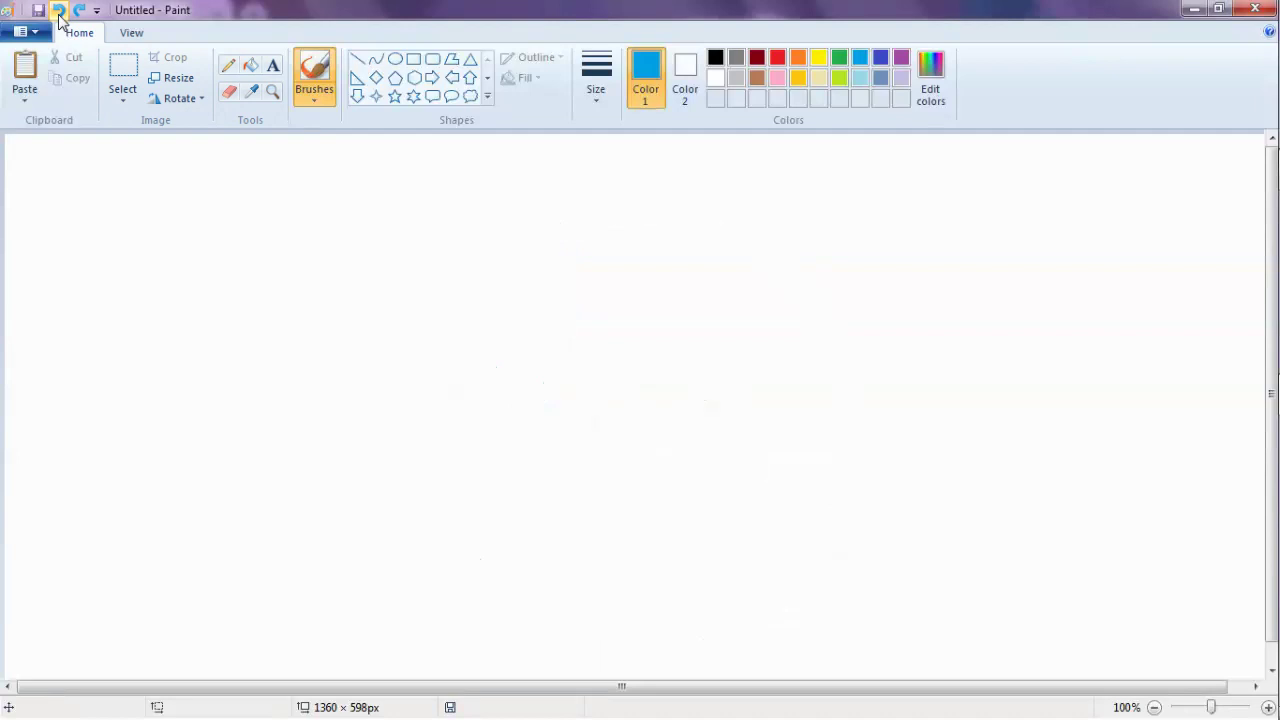
Place a text box near the middle of the canvas and write "That's all I know" in it
{"action": "left_click", "coordinate": [274, 70]}
{"action": "left_click", "coordinate": [506, 338]}
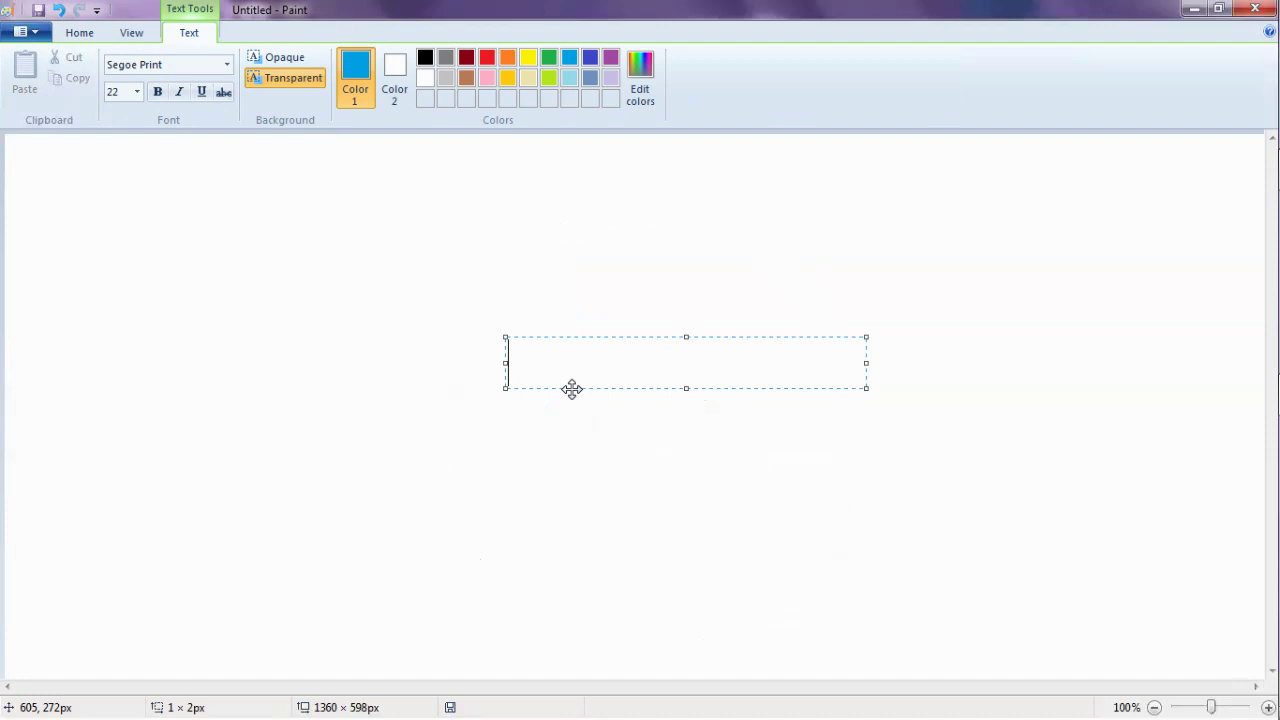
{"action": "type", "text": "That's all I"}
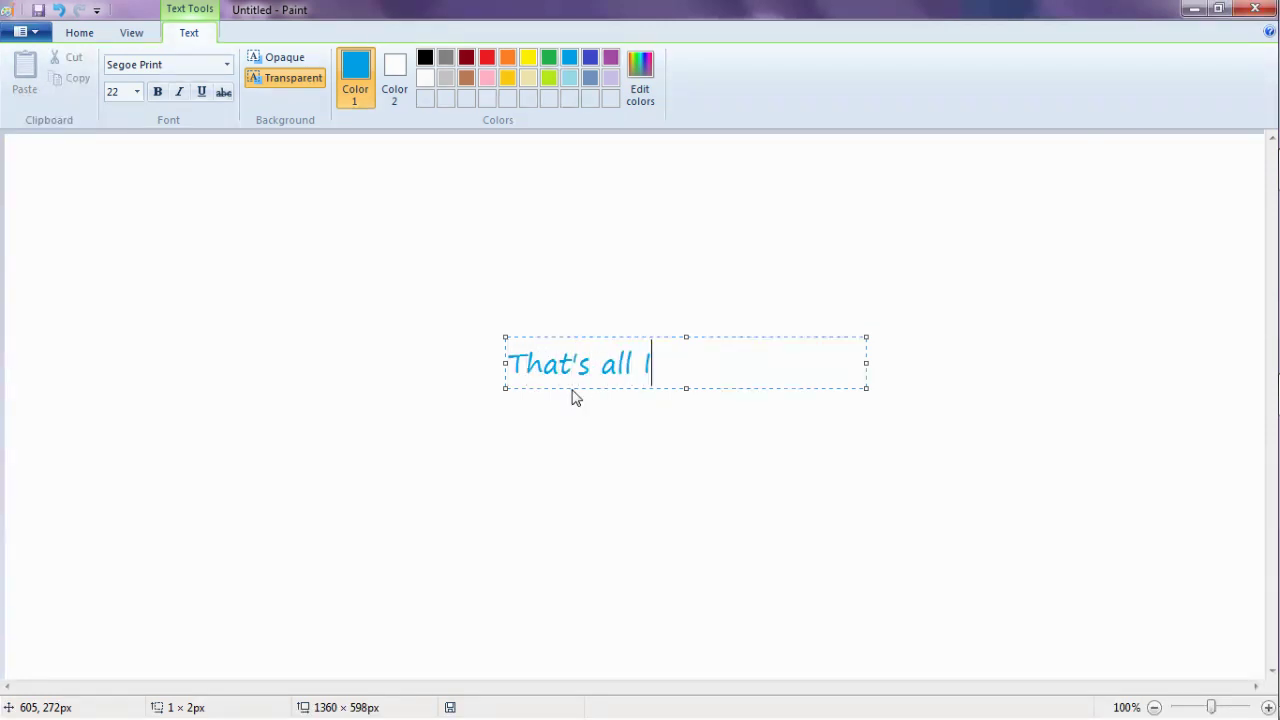
{"action": "type", "text": " know"}
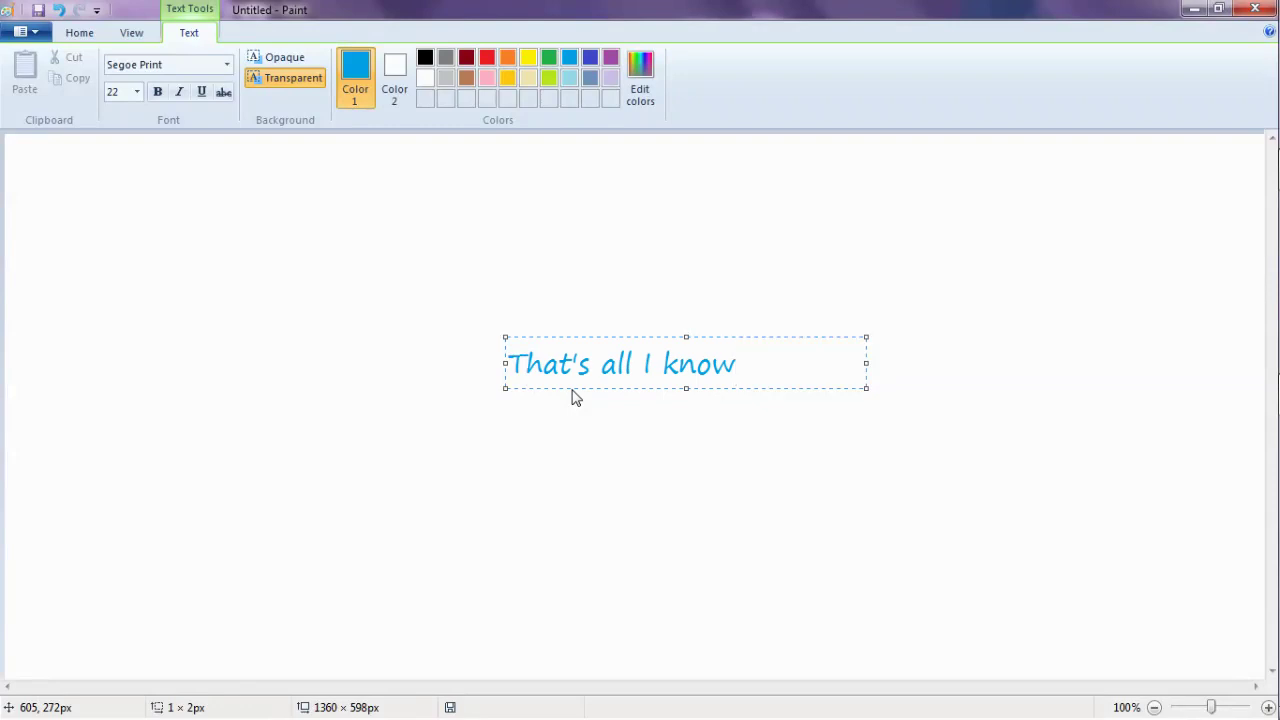
Replace the text in the box with "Goodbye! :D"
{"action": "key", "text": "BackSpace"}
{"action": "key", "text": "BackSpace"}
{"action": "key", "text": "BackSpace"}
{"action": "key", "text": "BackSpace"}
{"action": "key", "text": "BackSpace"}
{"action": "key", "text": "BackSpace"}
{"action": "key", "text": "BackSpace"}
{"action": "key", "text": "BackSpace"}
{"action": "key", "text": "BackSpace"}
{"action": "key", "text": "BackSpace"}
{"action": "key", "text": "BackSpace"}
{"action": "key", "text": "BackSpace"}
{"action": "key", "text": "BackSpace"}
{"action": "key", "text": "BackSpace"}
{"action": "key", "text": "BackSpace"}
{"action": "key", "text": "BackSpace"}
{"action": "key", "text": "BackSpace"}
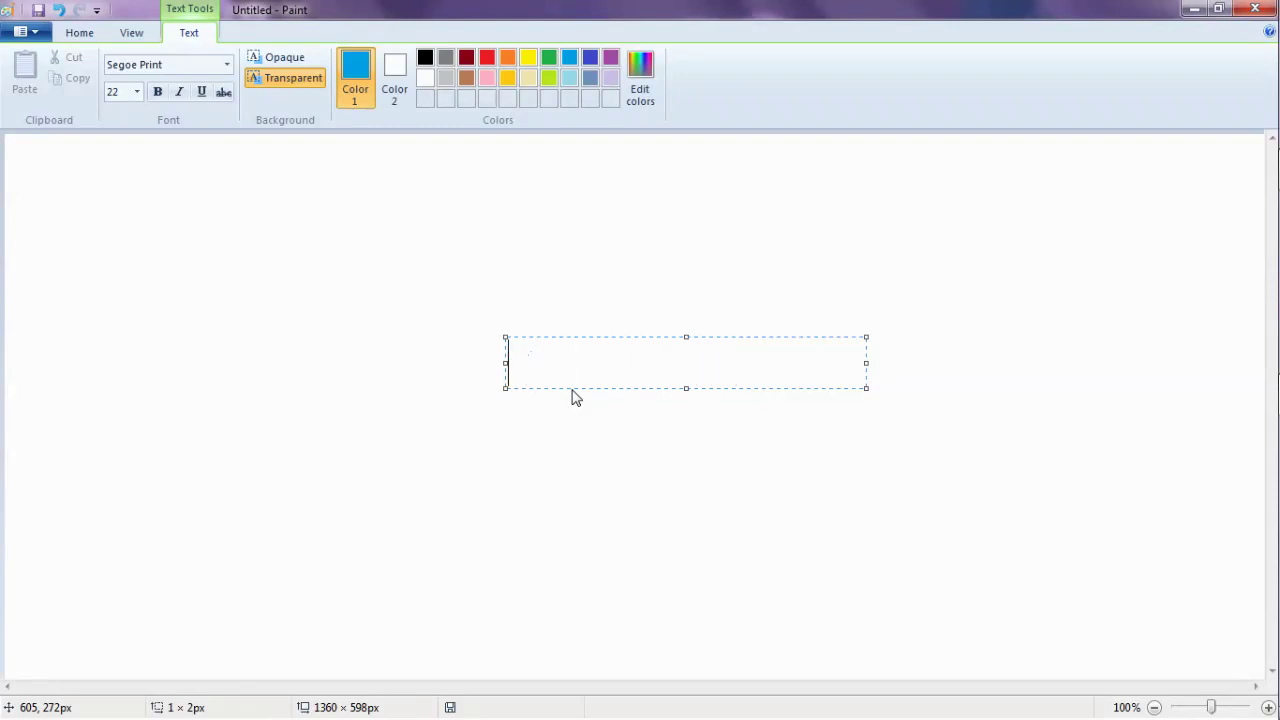
{"action": "type", "text": "Goodbye"}
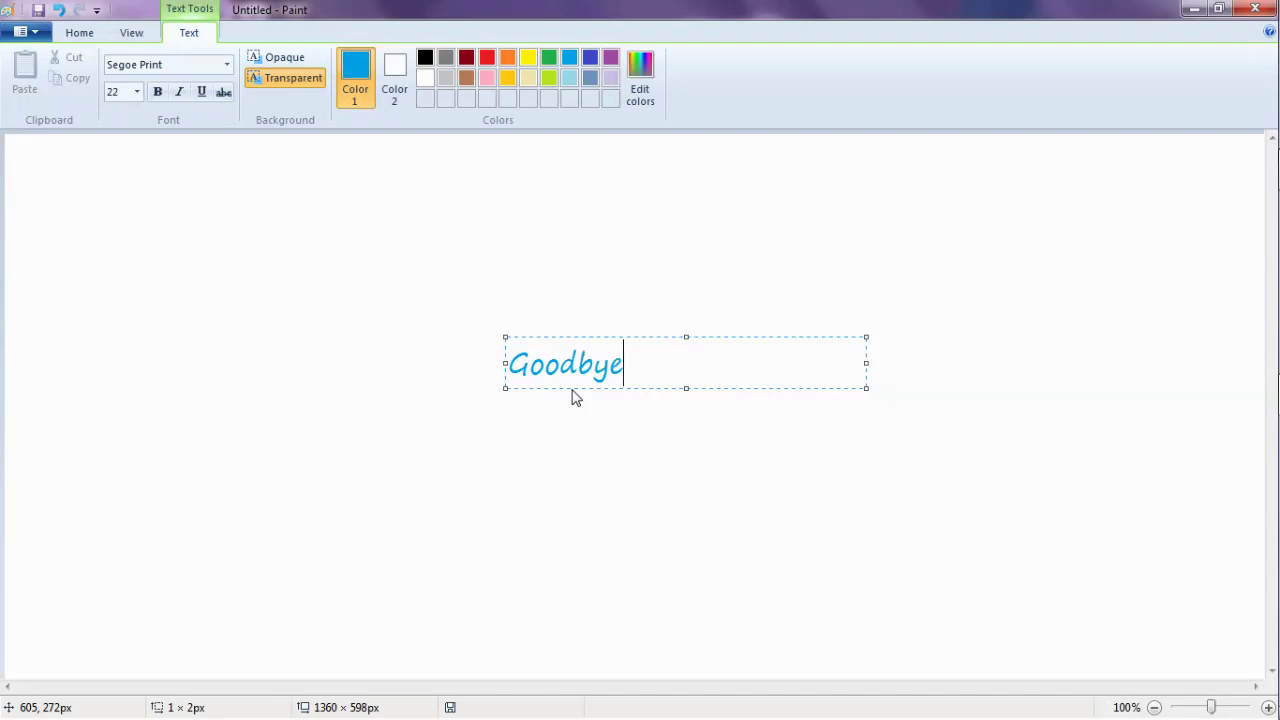
{"action": "type", "text": "! :D"}
Replace the text in the box with "Please sub :)"
{"action": "key", "text": "BackSpace"}
{"action": "key", "text": "BackSpace"}
{"action": "key", "text": "BackSpace"}
{"action": "key", "text": "BackSpace"}
{"action": "key", "text": "BackSpace"}
{"action": "key", "text": "BackSpace"}
{"action": "key", "text": "BackSpace"}
{"action": "key", "text": "BackSpace"}
{"action": "key", "text": "BackSpace"}
{"action": "key", "text": "BackSpace"}
{"action": "key", "text": "BackSpace"}
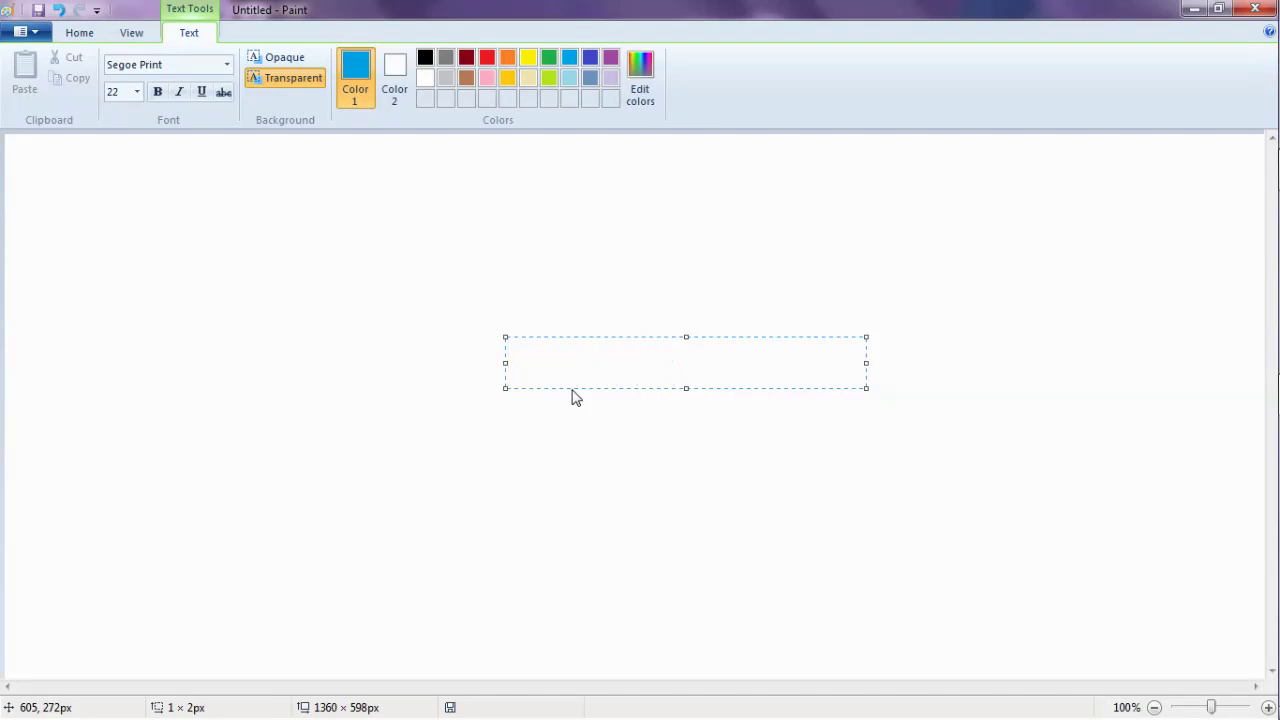
{"action": "type", "text": "Please sub"}
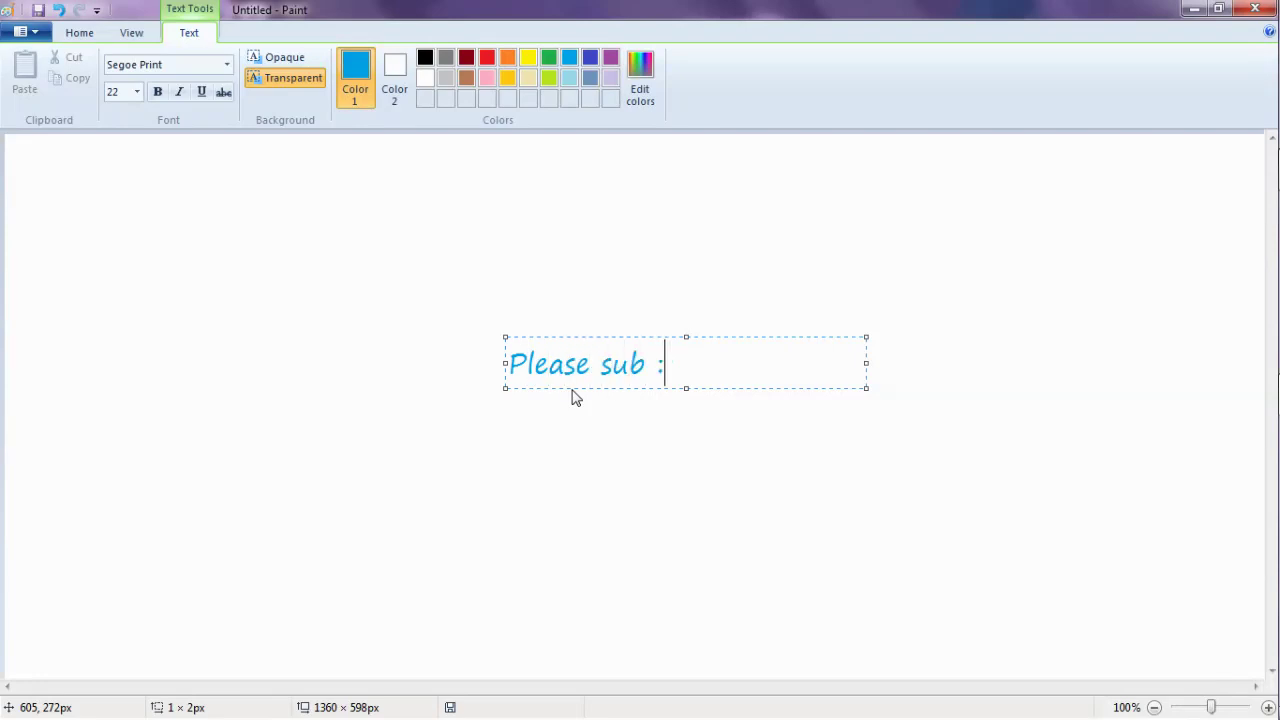
{"action": "type", "text": " :)"}
Replace the text in the box with "Disc link in server :)"
{"action": "key", "text": "BackSpace"}
{"action": "key", "text": "BackSpace"}
{"action": "key", "text": "BackSpace"}
{"action": "key", "text": "BackSpace"}
{"action": "key", "text": "BackSpace"}
{"action": "key", "text": "BackSpace"}
{"action": "key", "text": "BackSpace"}
{"action": "key", "text": "BackSpace"}
{"action": "key", "text": "BackSpace"}
{"action": "key", "text": "BackSpace"}
{"action": "key", "text": "BackSpace"}
{"action": "key", "text": "BackSpace"}
{"action": "type", "text": "Di"}
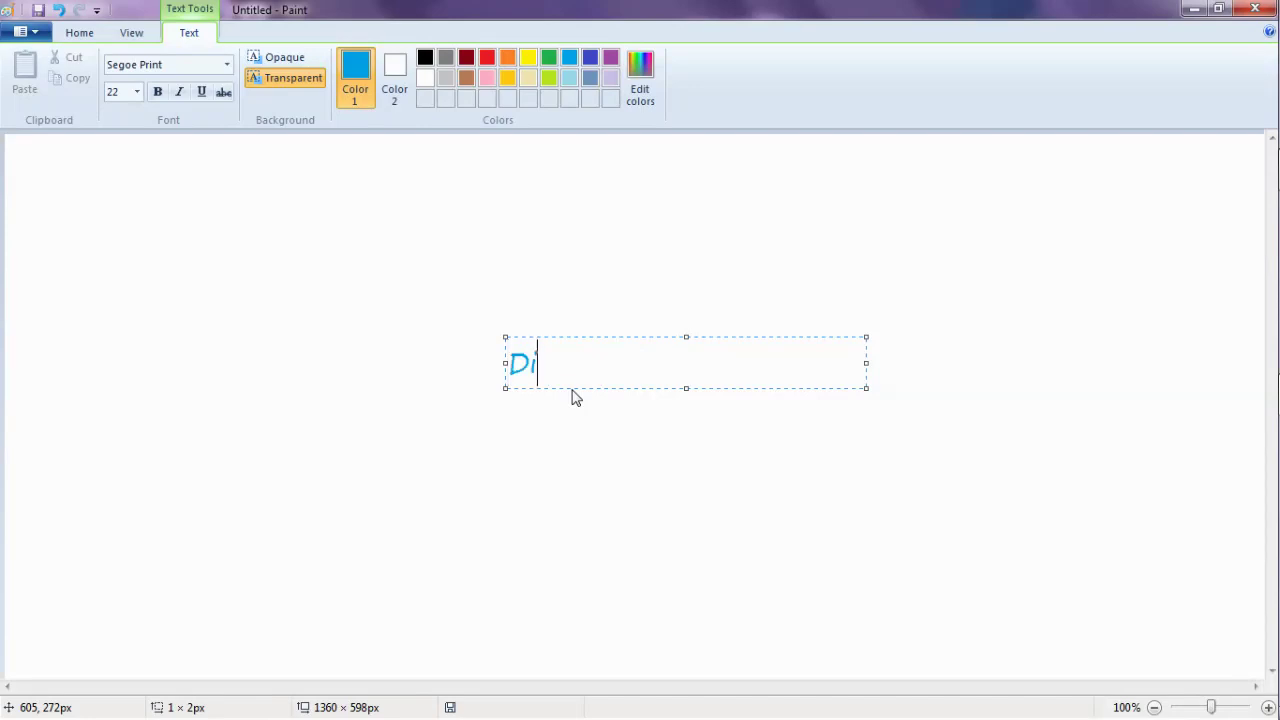
{"action": "type", "text": "sc link"}
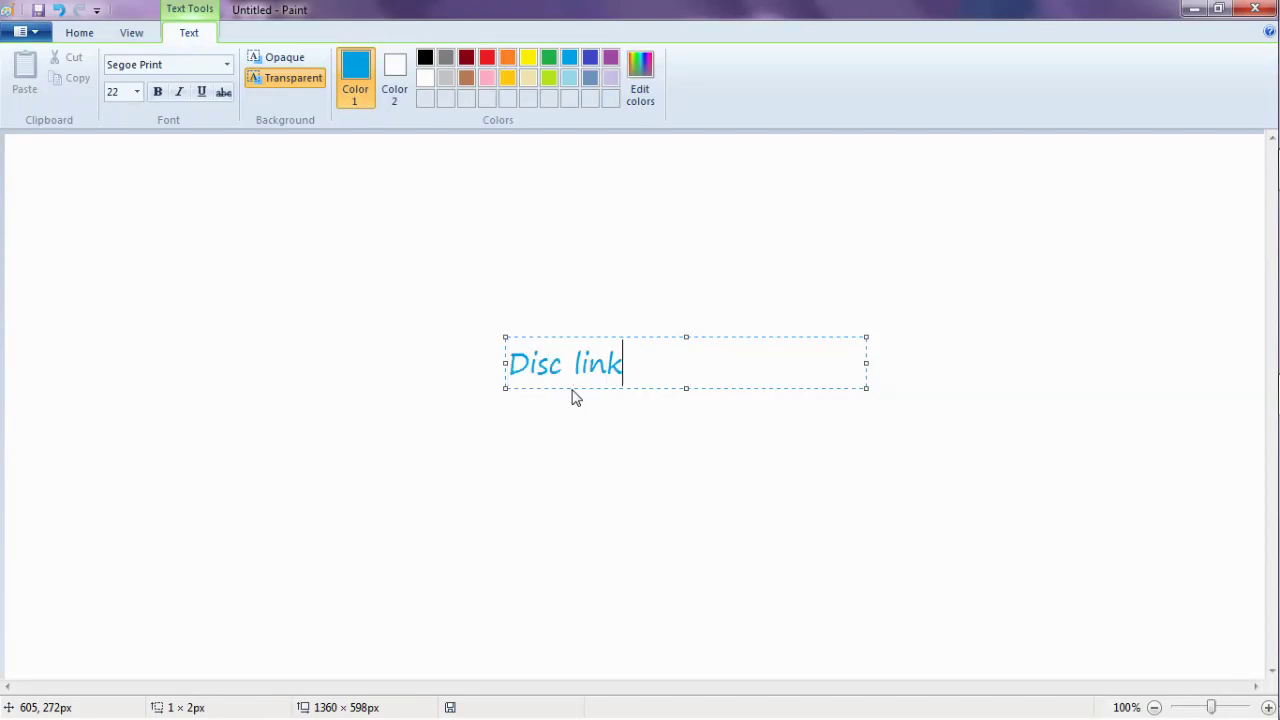
{"action": "type", "text": " in server"}
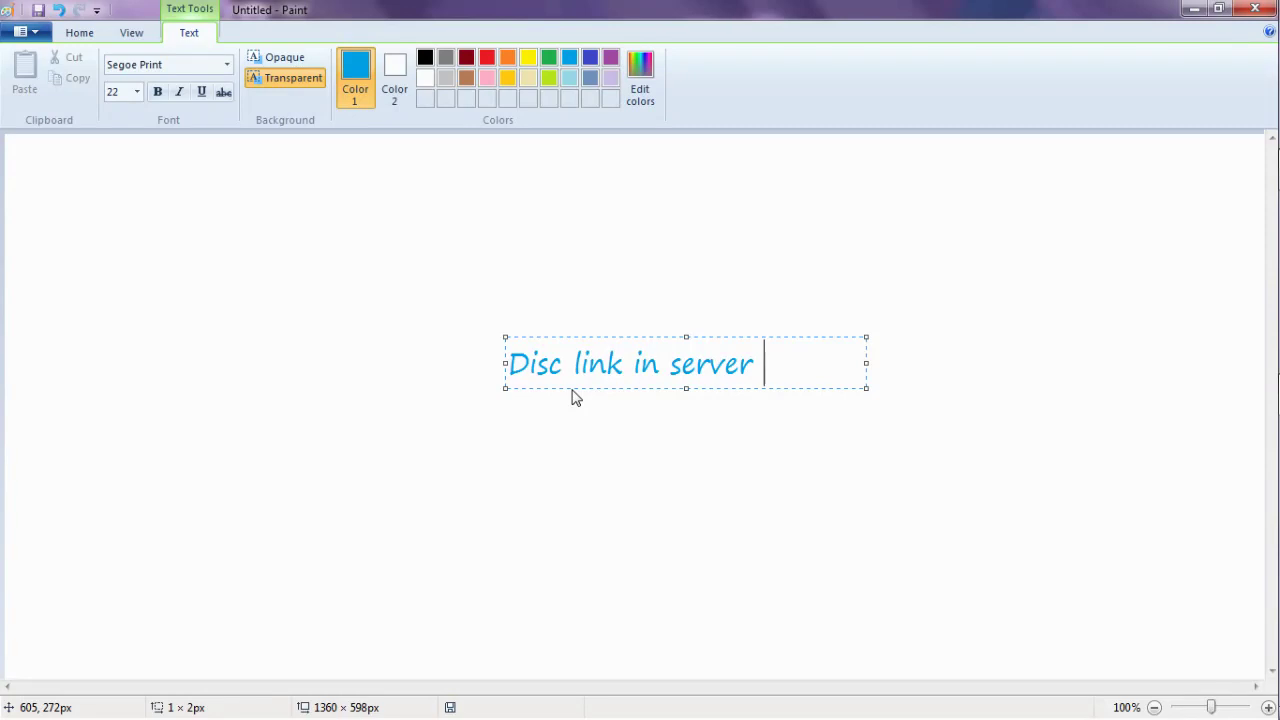
{"action": "type", "text": ":)"}
Replace the text in the box with "Bye" ending in a long run of repeated e's, and minimize the drawing window
{"action": "key", "text": "BackSpace"}
{"action": "key", "text": "BackSpace"}
{"action": "key", "text": "BackSpace"}
{"action": "key", "text": "BackSpace"}
{"action": "key", "text": "BackSpace"}
{"action": "key", "text": "BackSpace"}
{"action": "key", "text": "BackSpace"}
{"action": "key", "text": "BackSpace"}
{"action": "key", "text": "BackSpace"}
{"action": "key", "text": "BackSpace"}
{"action": "key", "text": "BackSpace"}
{"action": "key", "text": "BackSpace"}
{"action": "key", "text": "BackSpace"}
{"action": "key", "text": "BackSpace"}
{"action": "key", "text": "BackSpace"}
{"action": "key", "text": "BackSpace"}
{"action": "key", "text": "BackSpace"}
{"action": "key", "text": "BackSpace"}
{"action": "key", "text": "BackSpace"}
{"action": "key", "text": "BackSpace"}
{"action": "type", "text": "By"}
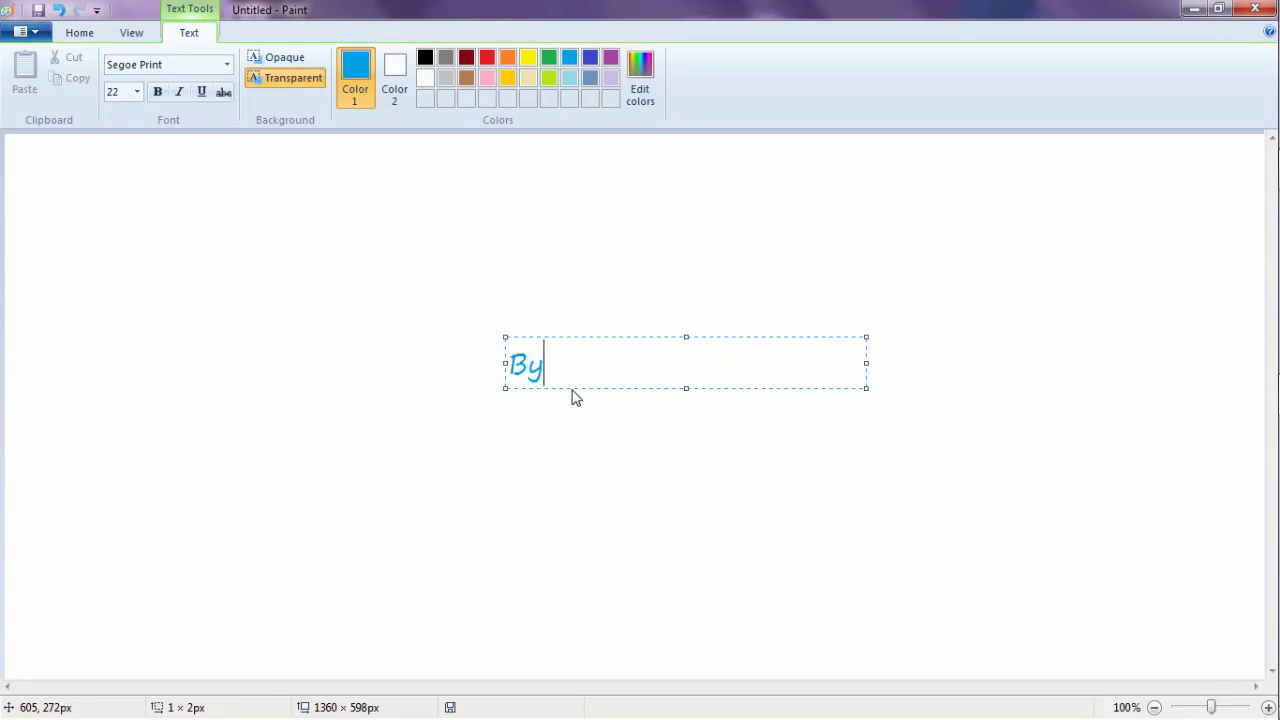
{"action": "type", "text": "eeeeeeeeeeeeeeeeeeeeeeeeeeeeeeeeeeeeeeeeeeeeeeeeeeeeeeeeeeeeeeeeeeeeeee"}
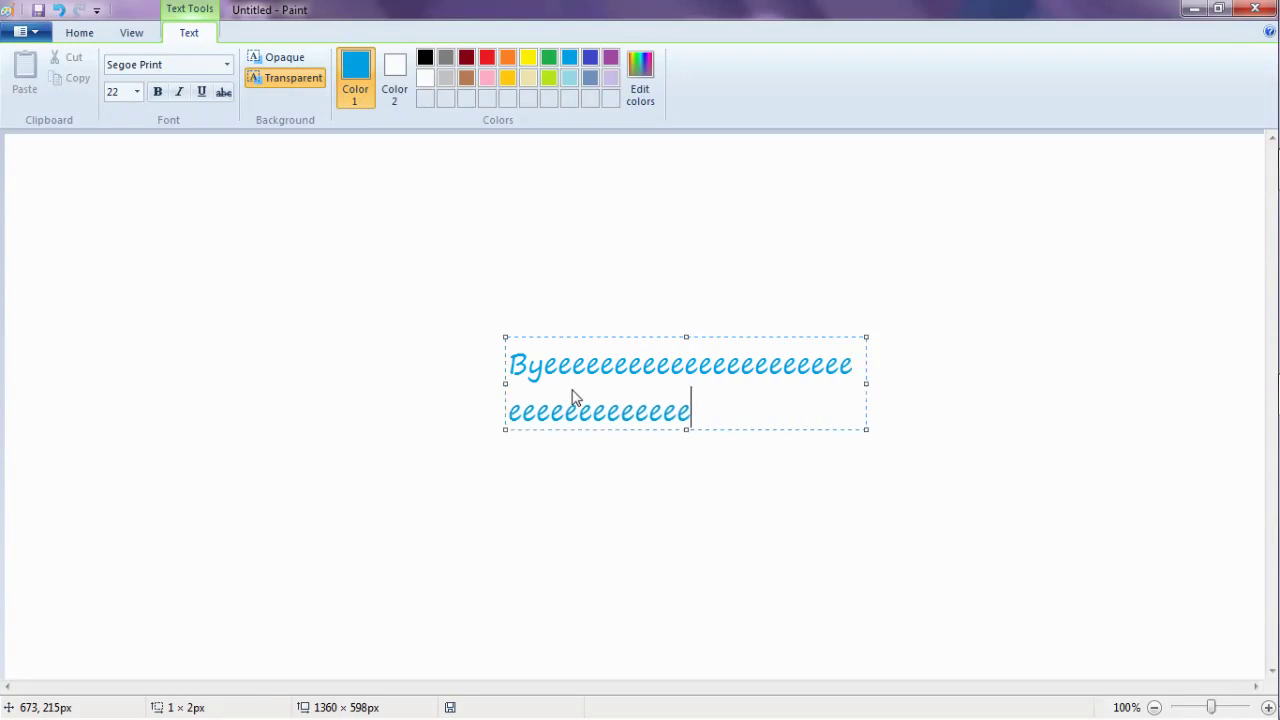
{"action": "left_click", "coordinate": [1195, 10]}
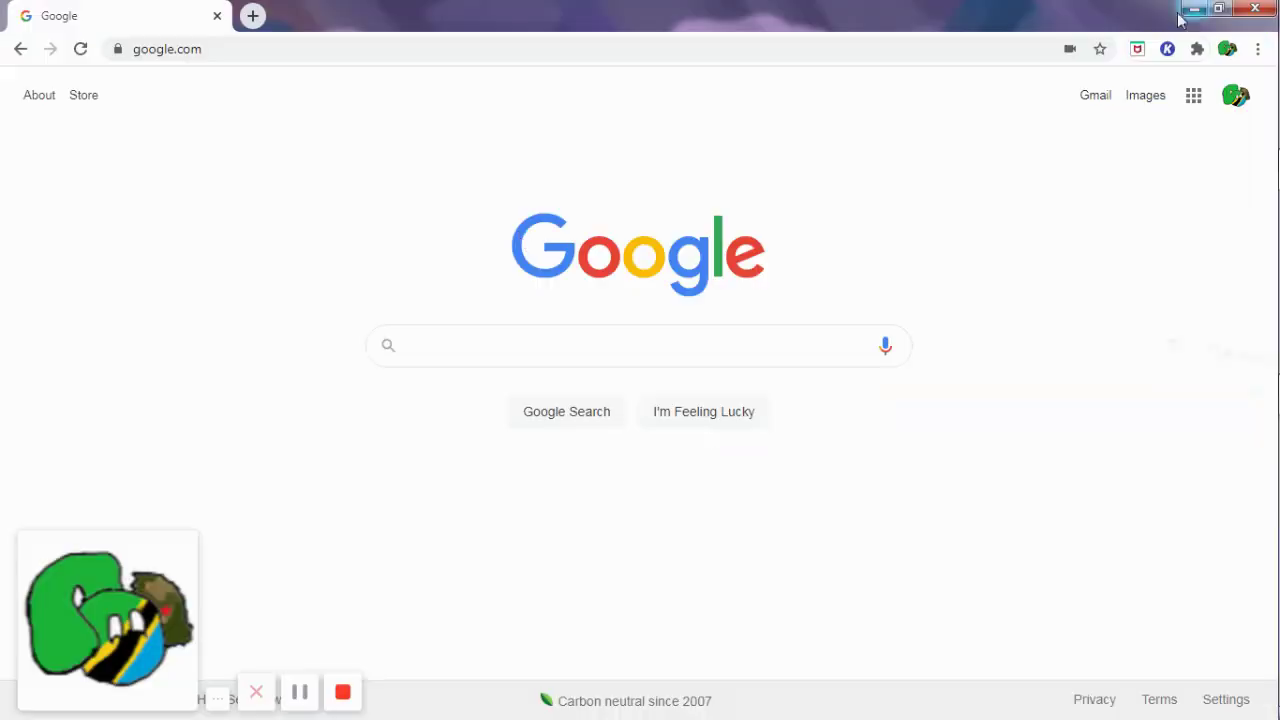